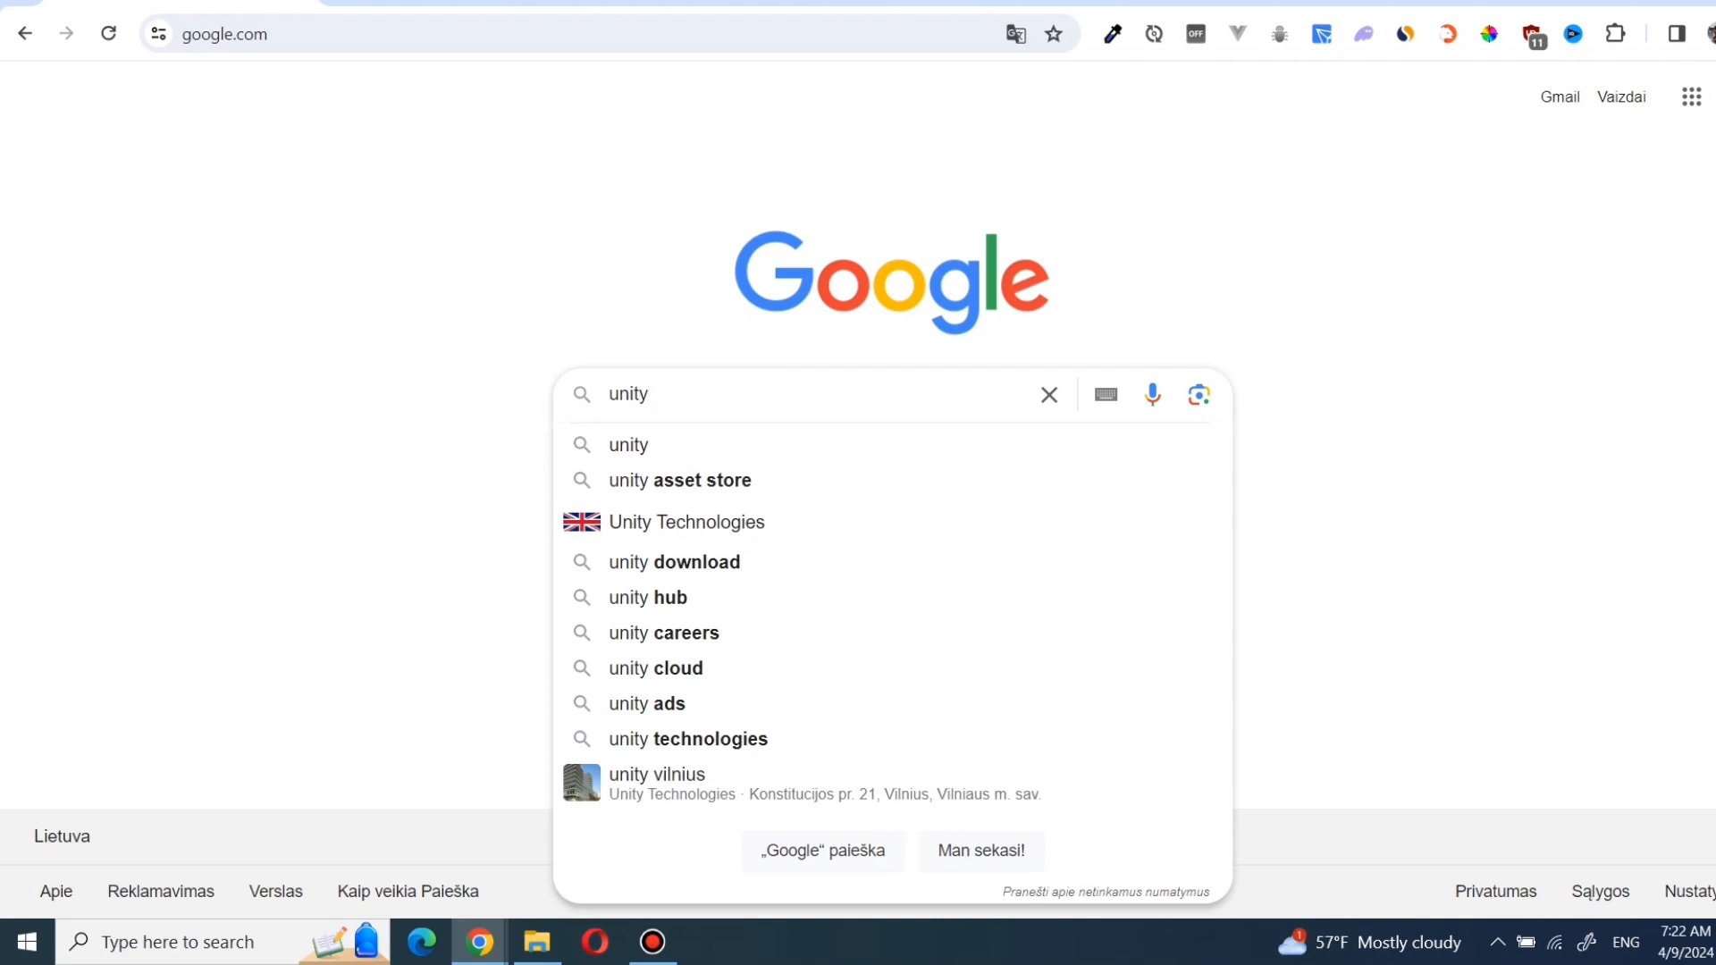
- Search Google for unity, open the official unity.com site and accept all cookies
key(Return)
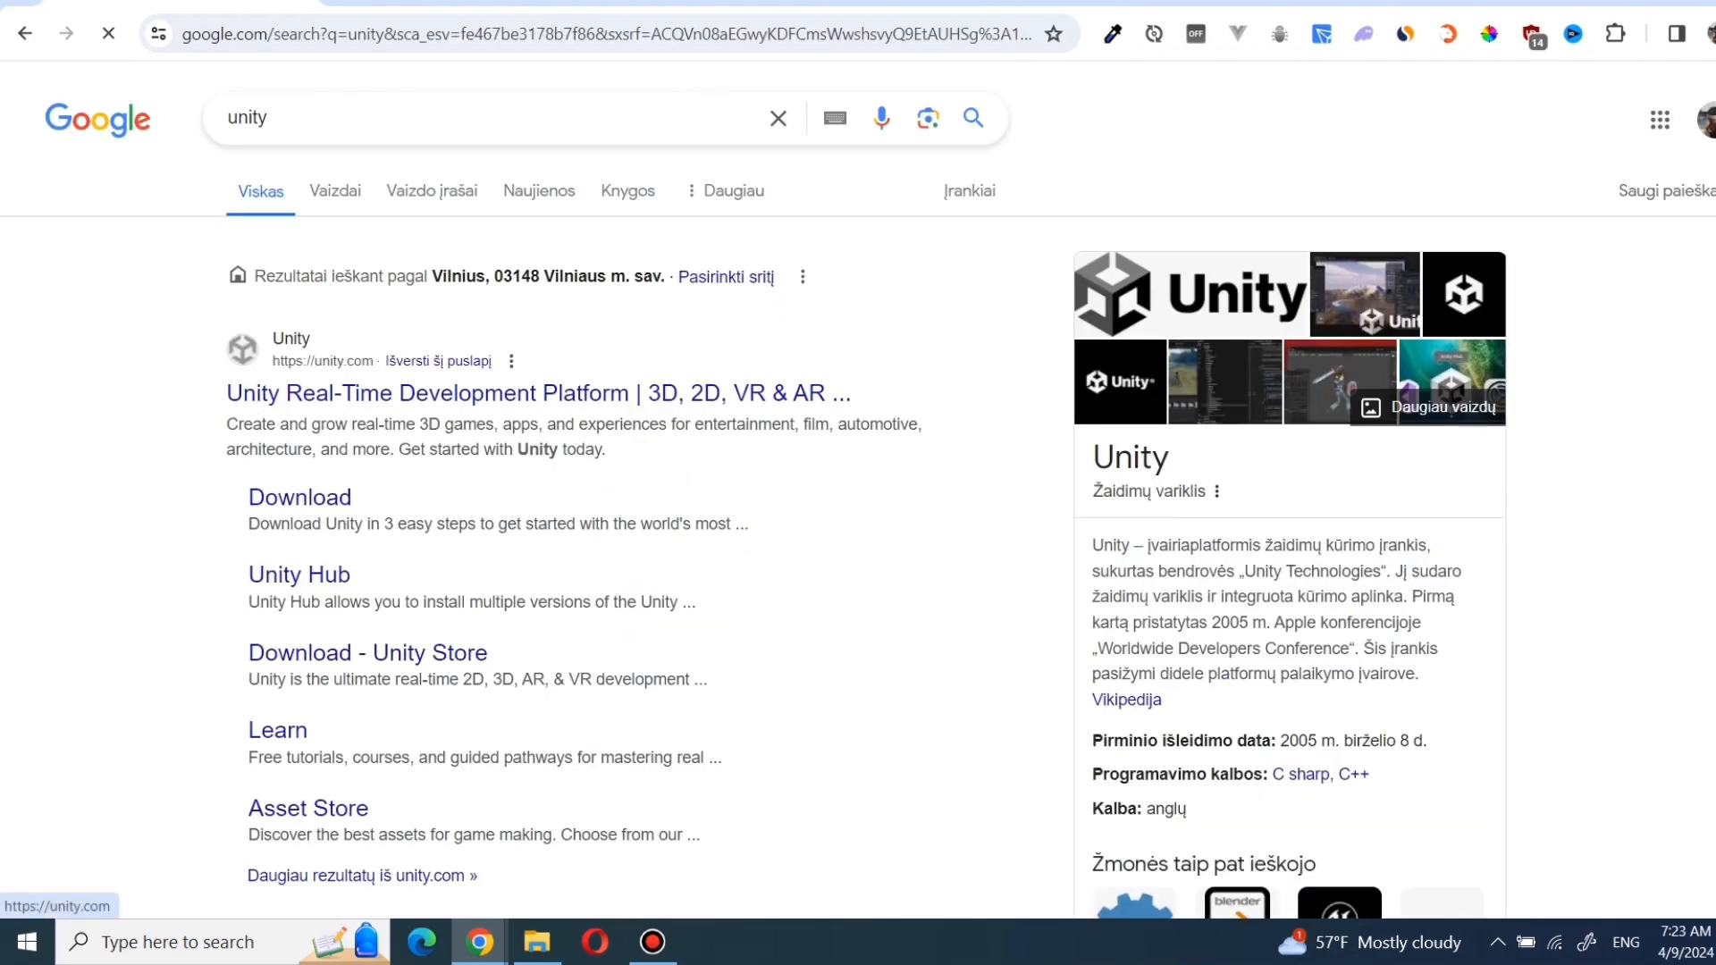
click(536, 393)
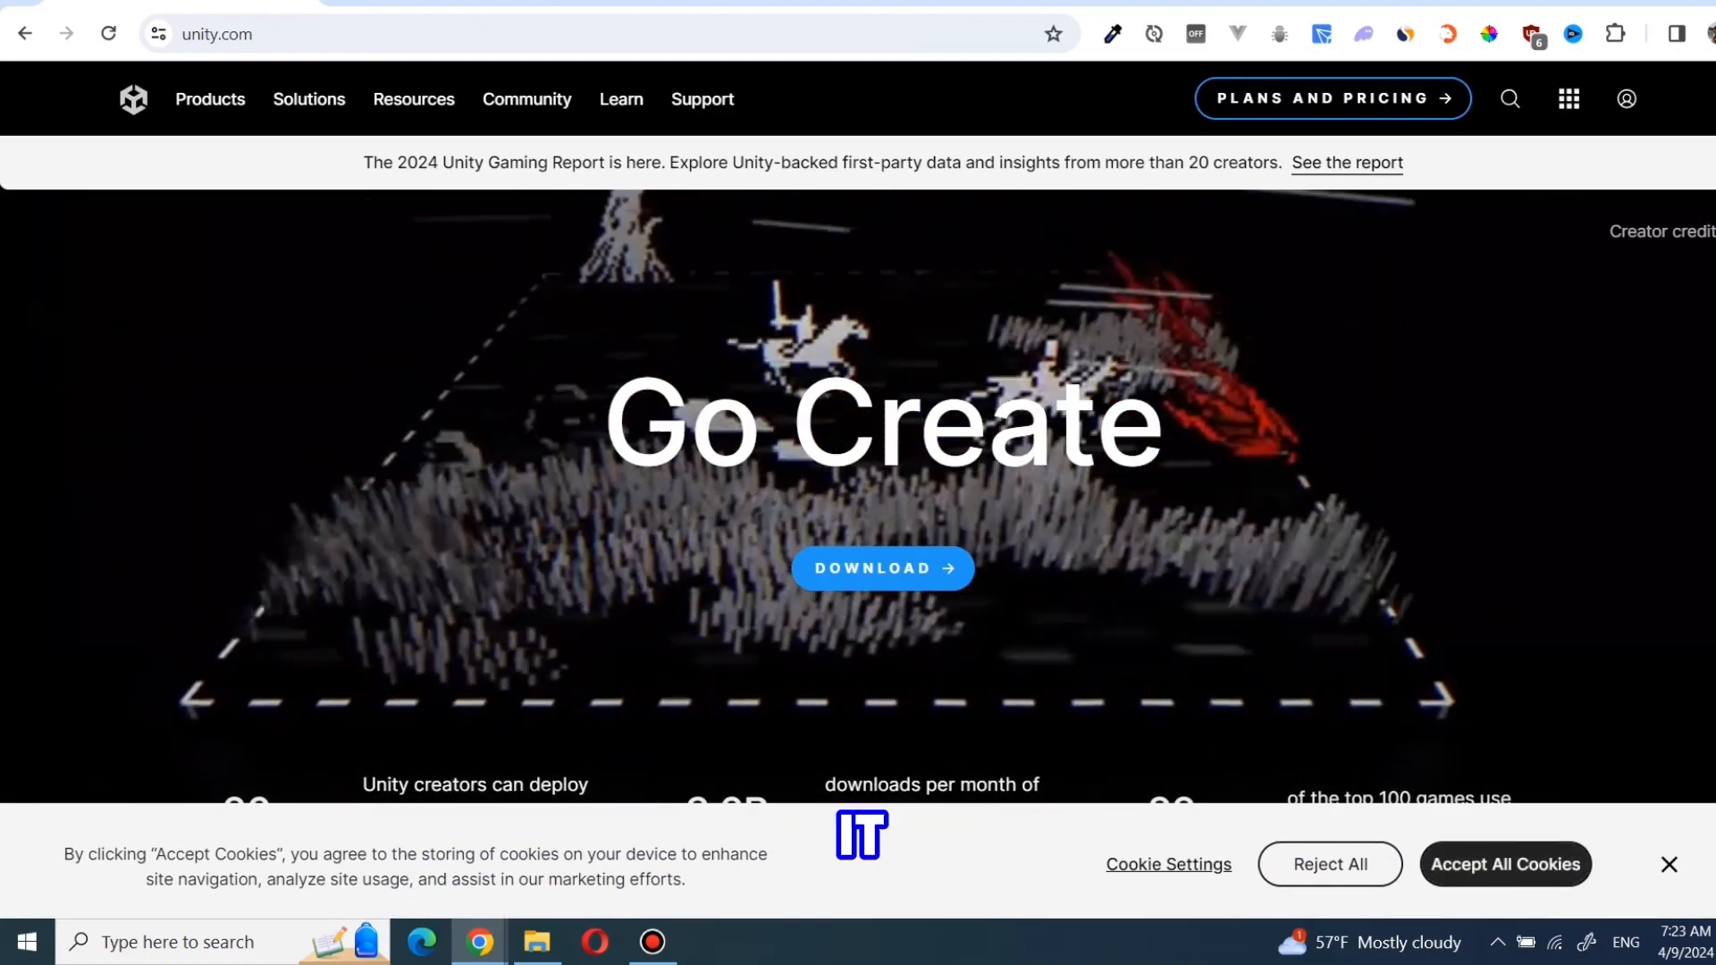
click(1505, 864)
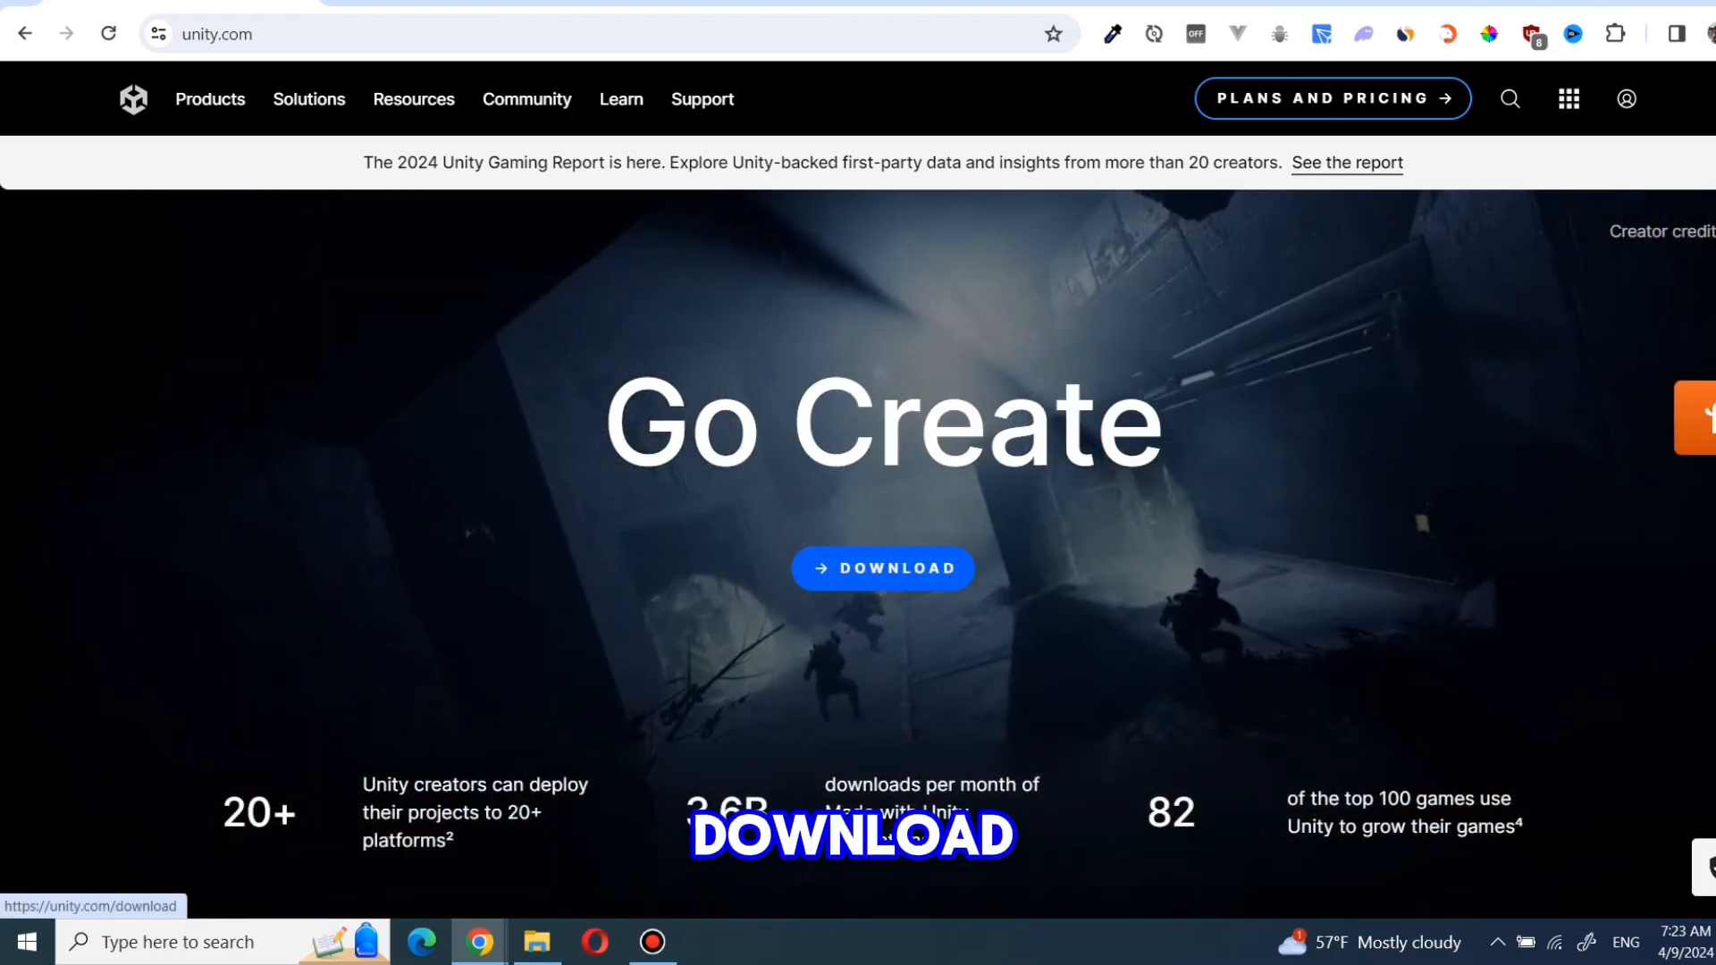
- Download the Unity Hub installer for Windows, keeping the unverified UnityHubSetup.exe file, and open it from the download history
click(883, 568)
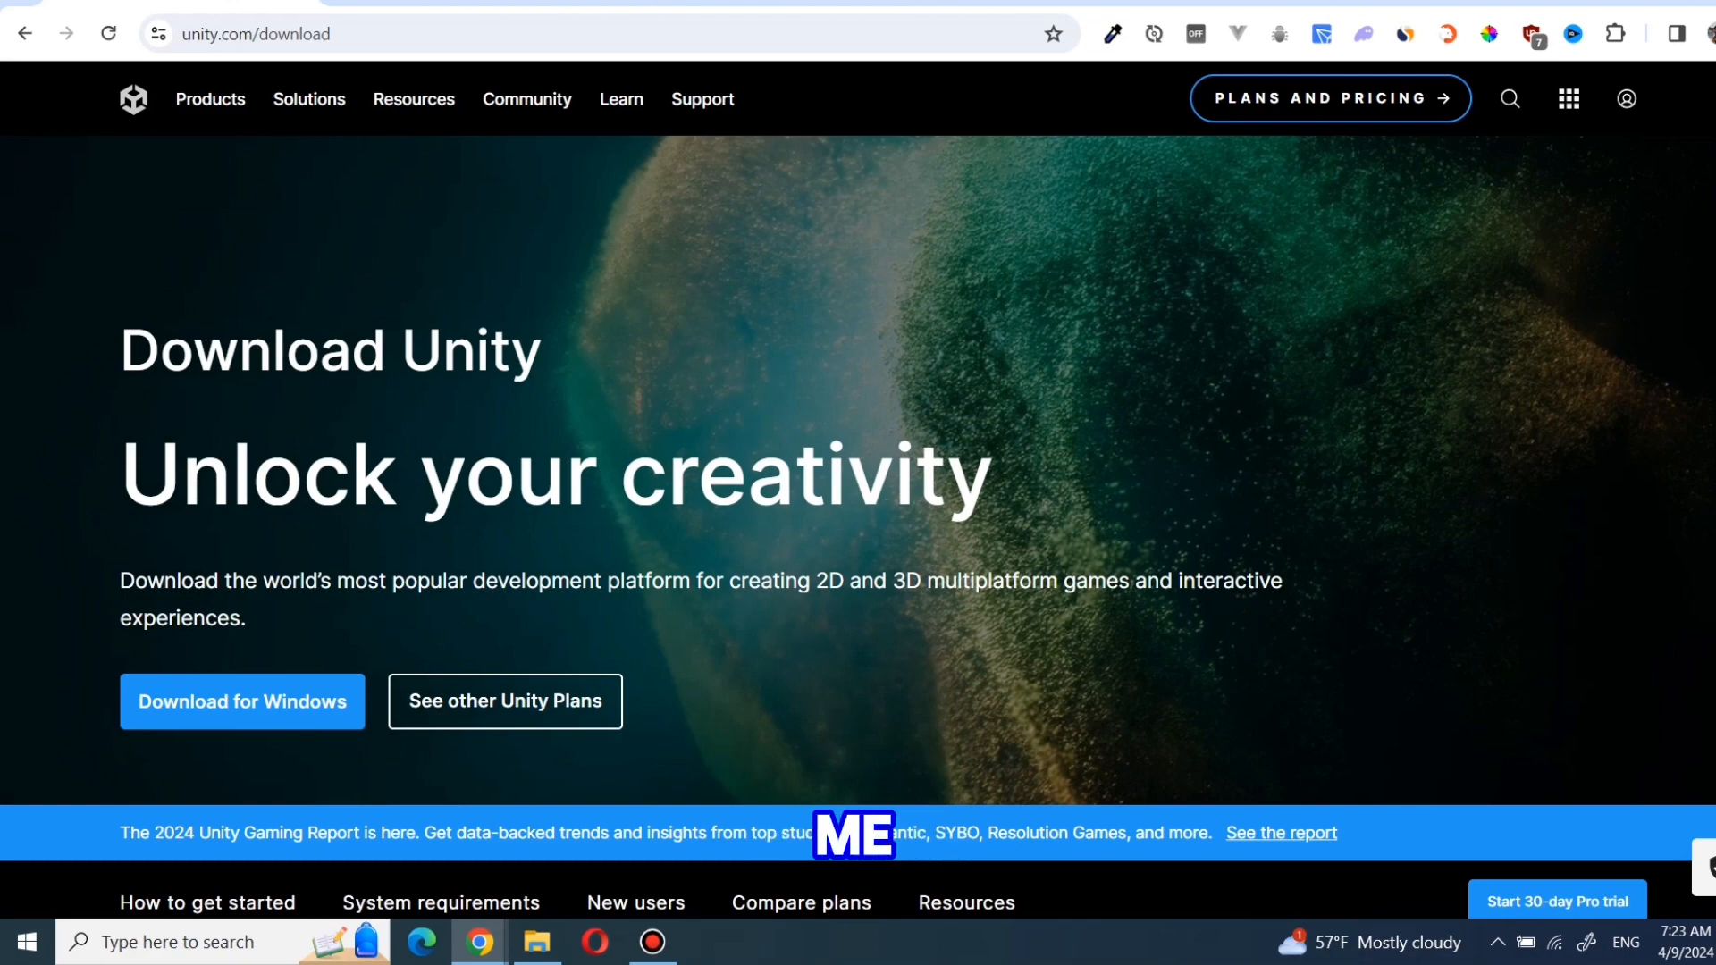
scroll(858, 489, down, 9)
scroll(858, 489, up, 7)
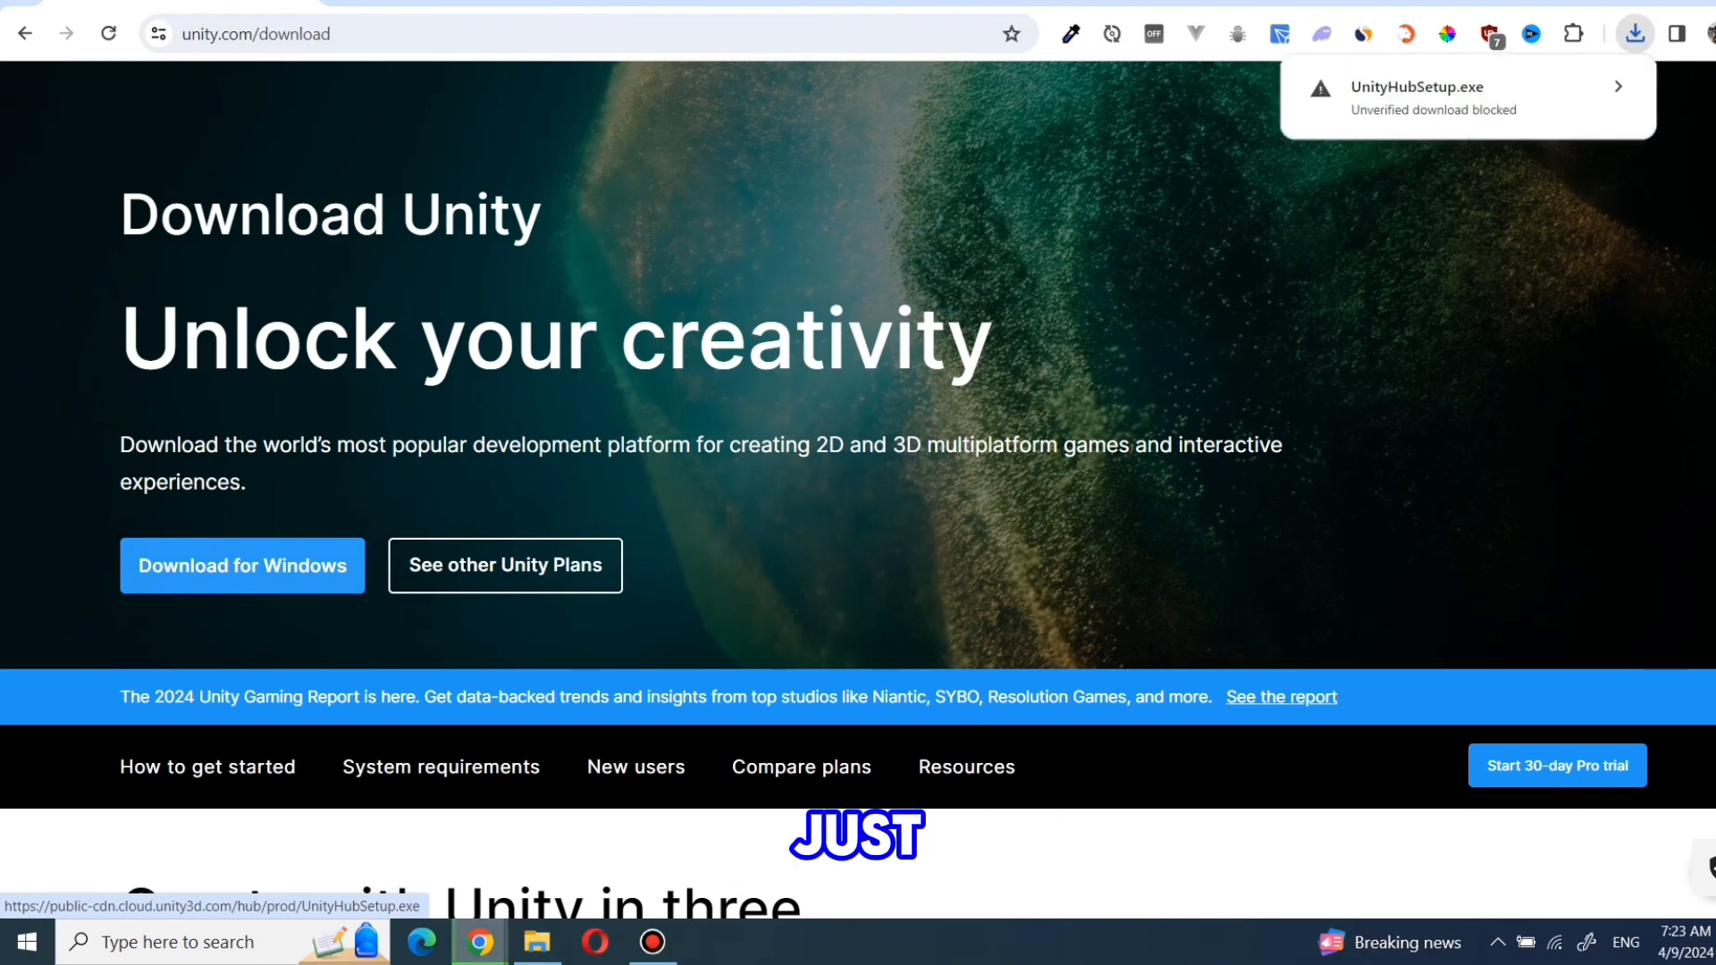
click(1468, 98)
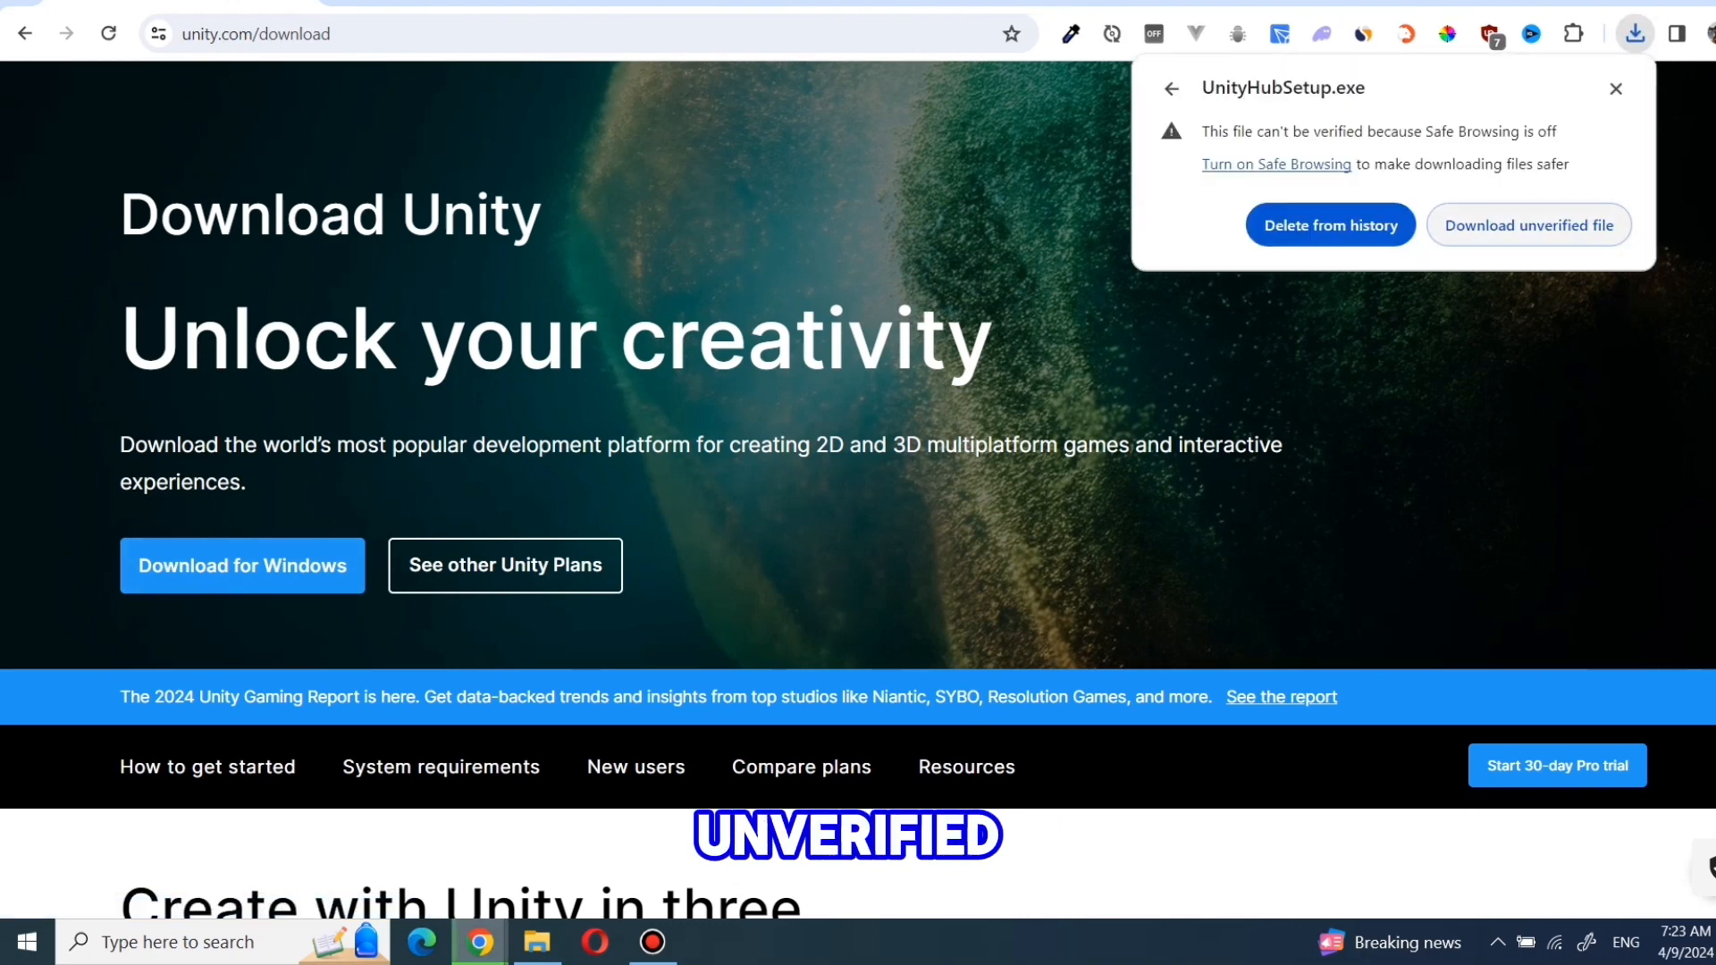
click(1528, 225)
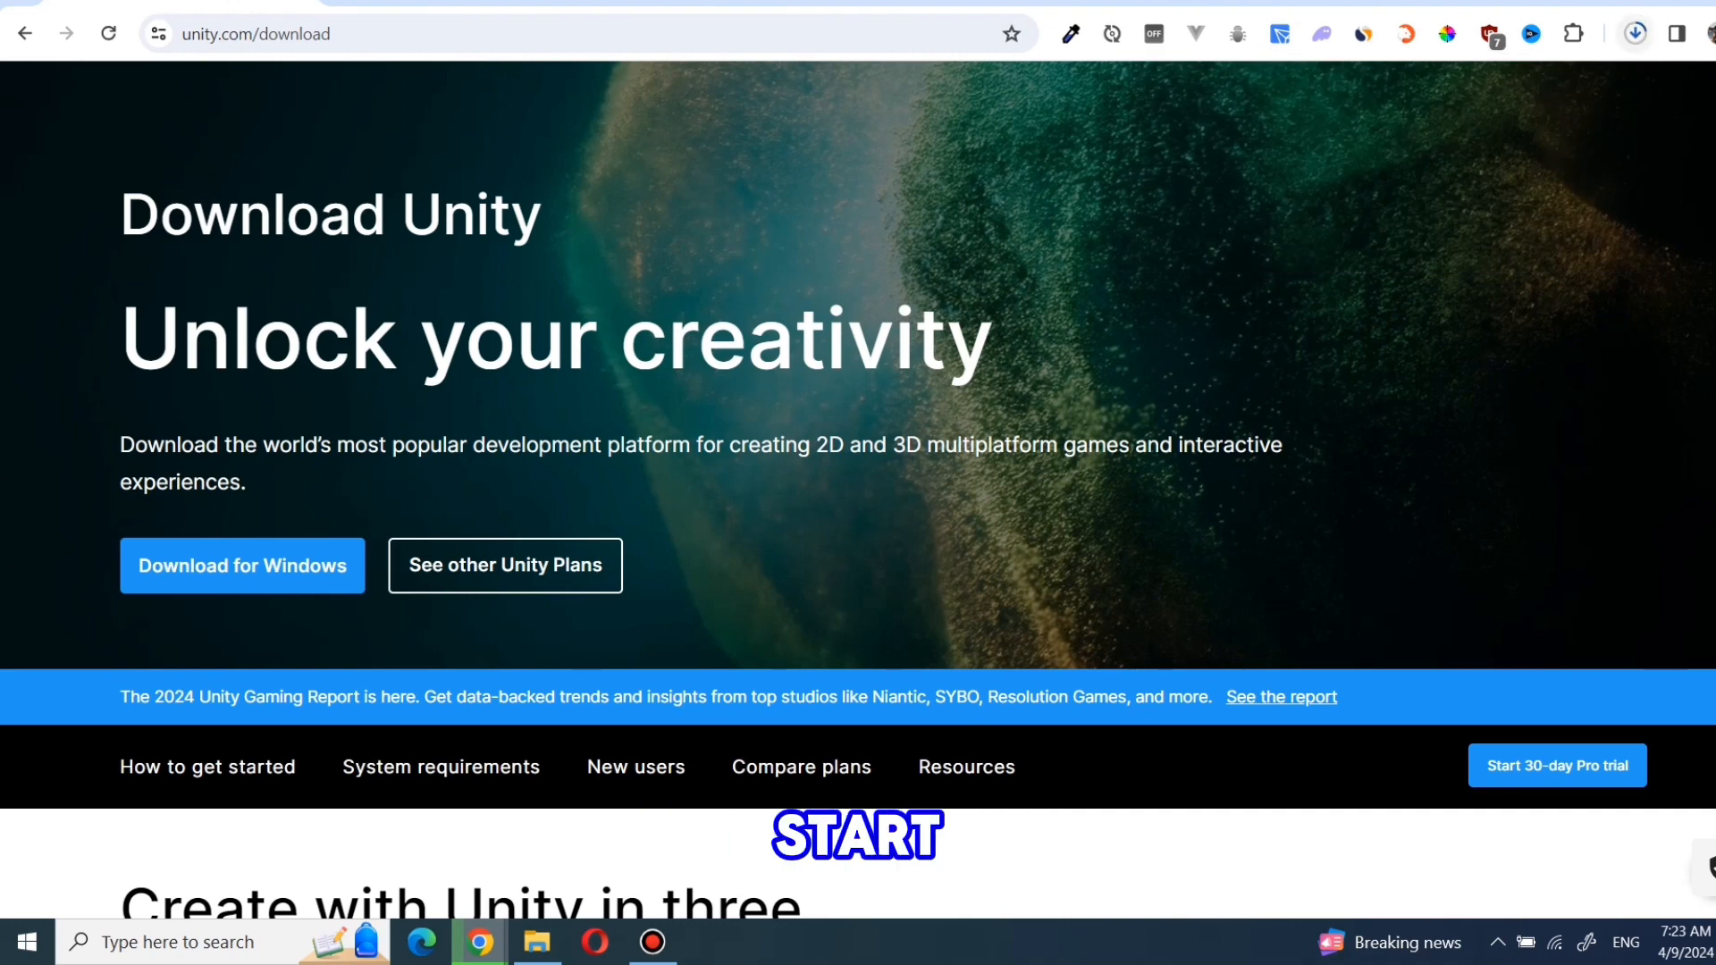
click(1634, 34)
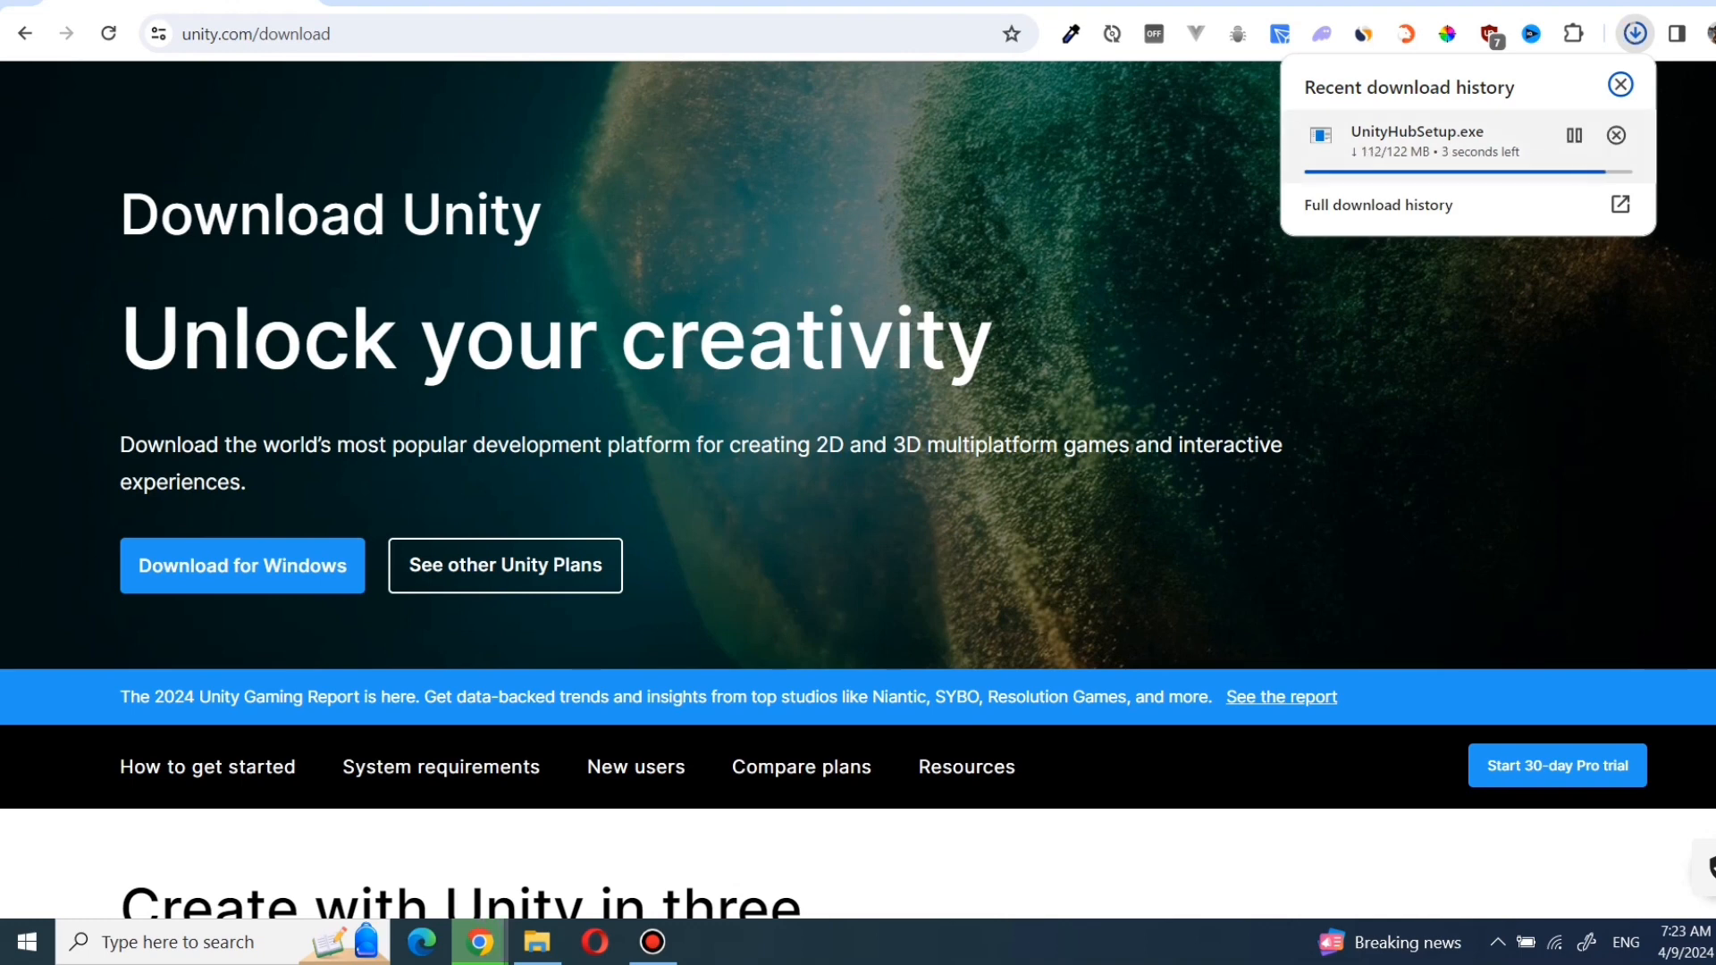
click(1574, 135)
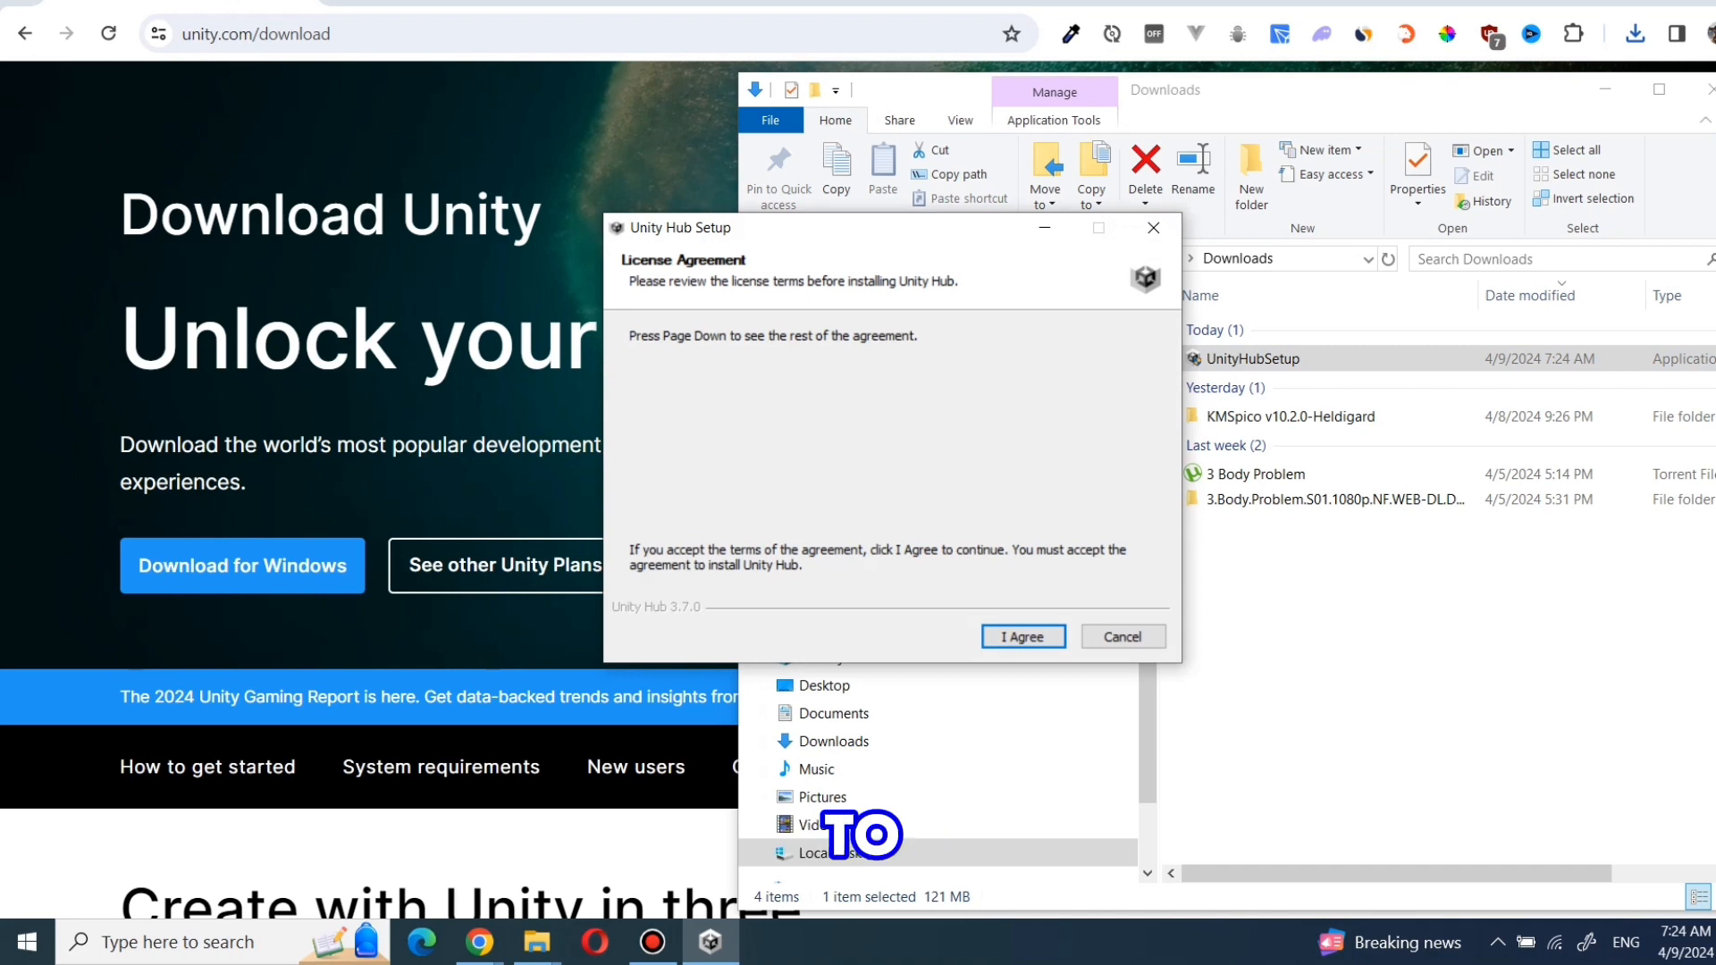
- Install Unity Hub to the default destination folder with Run Unity Hub enabled, and close the Downloads folder window
key(Return)
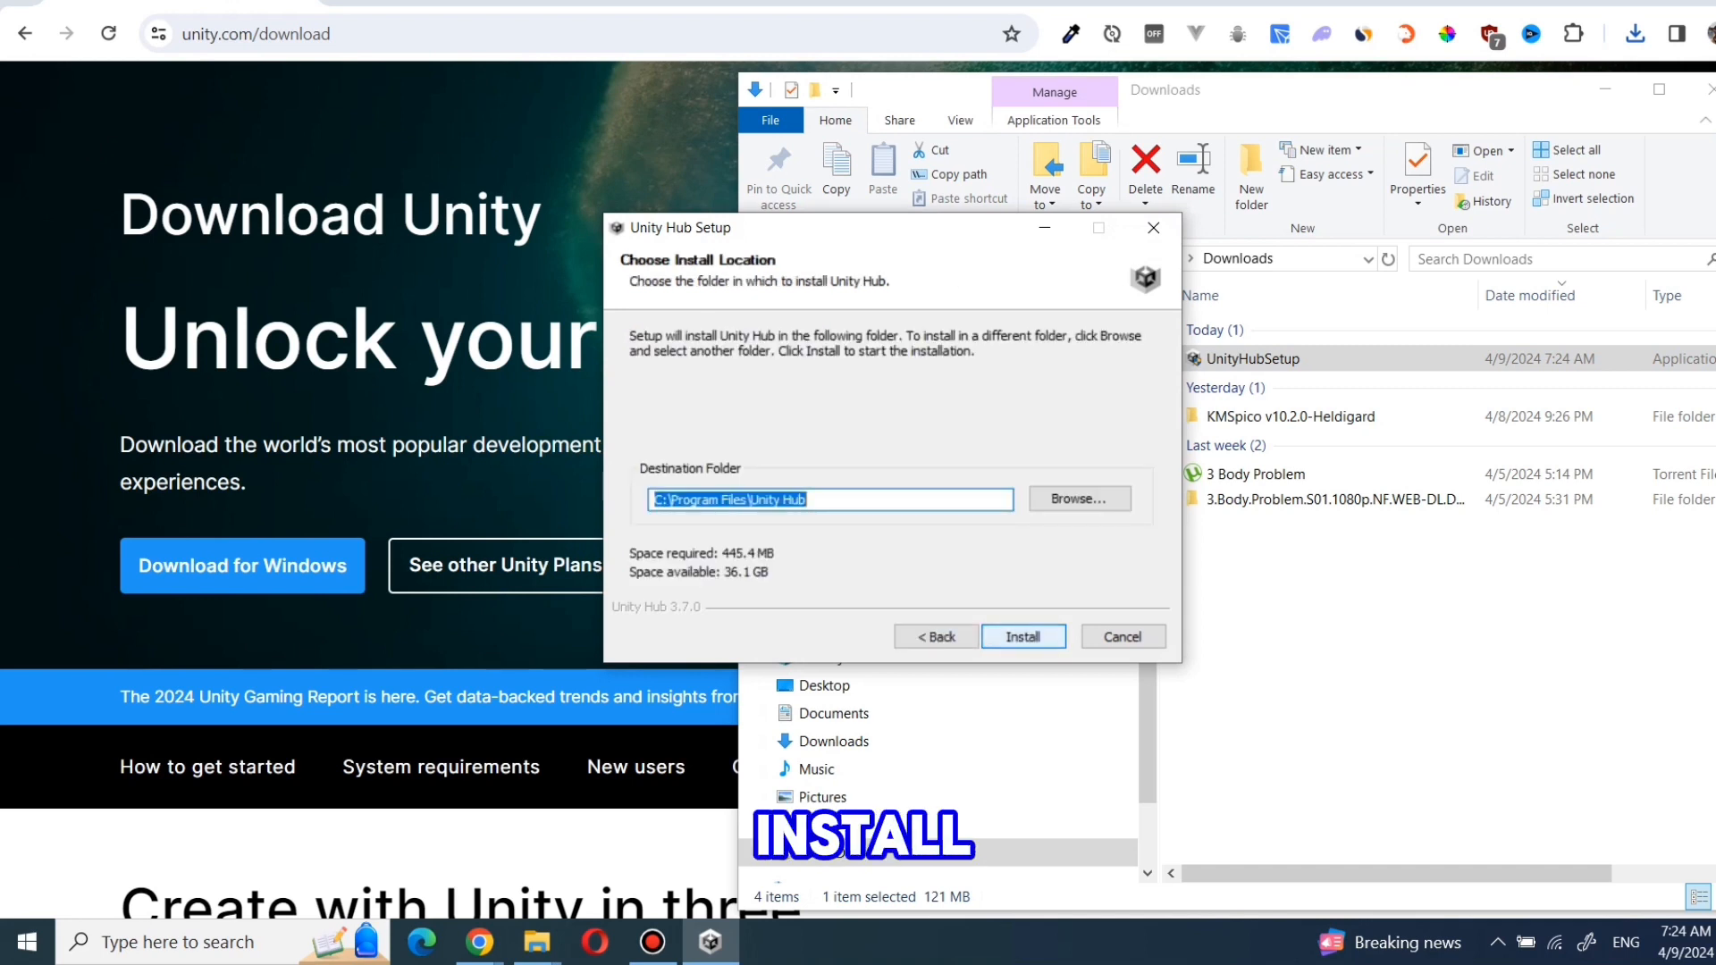
key(Return)
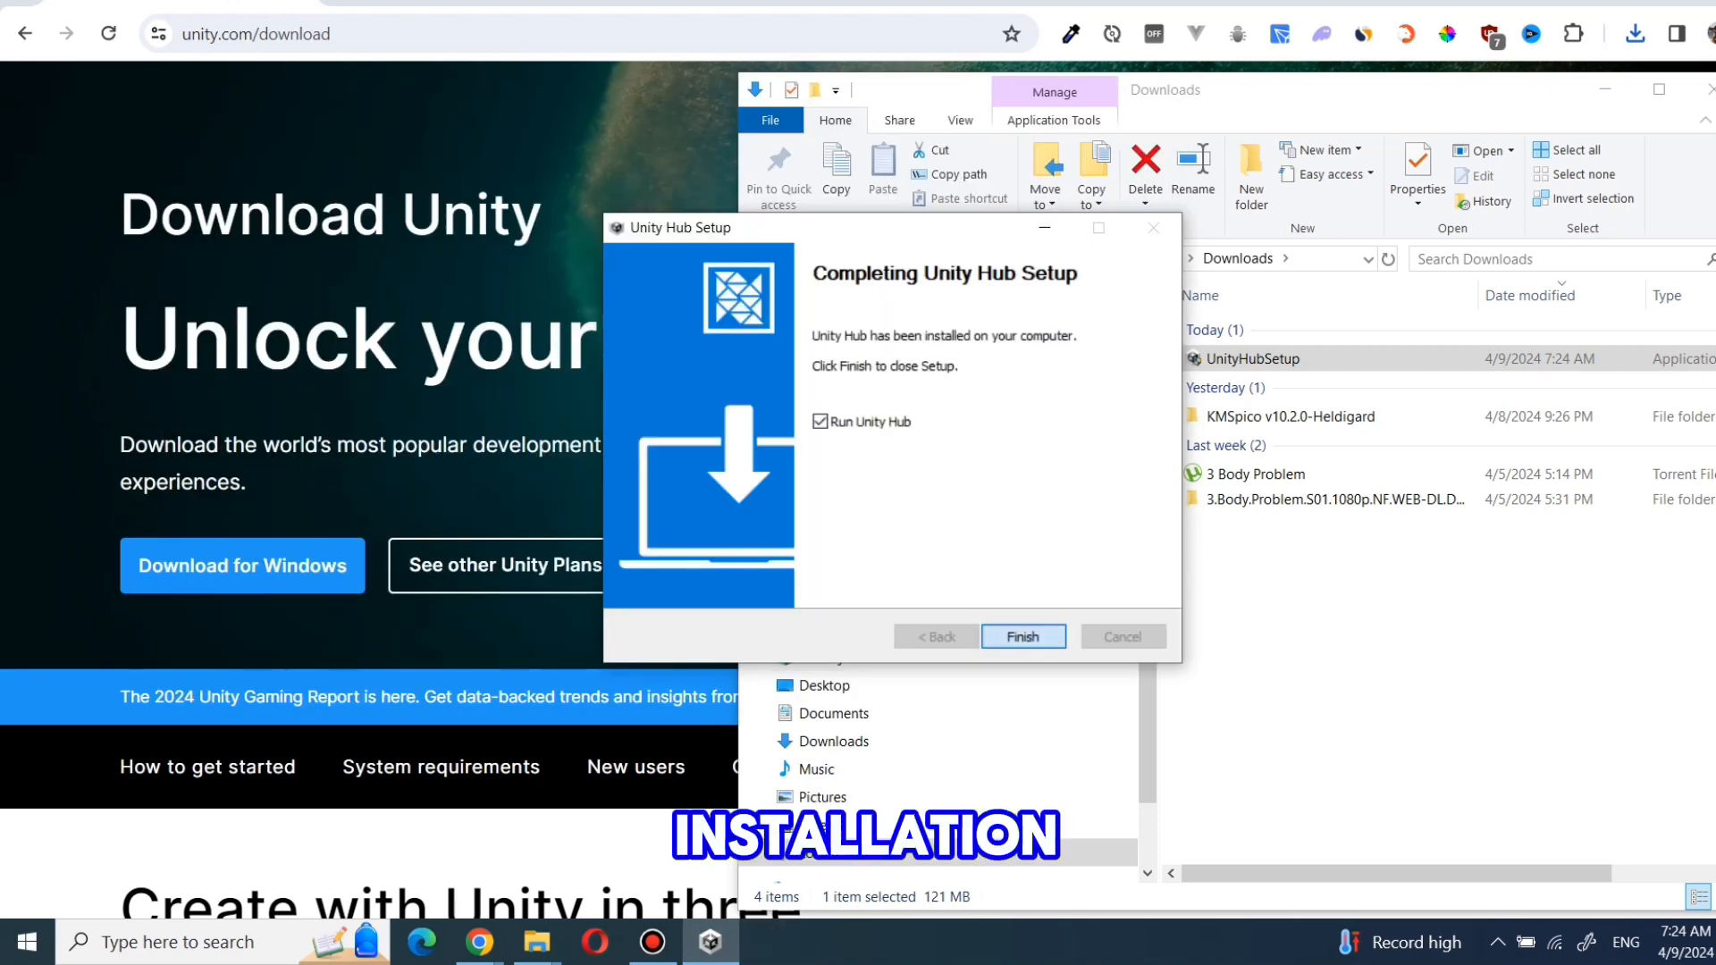
key(Return)
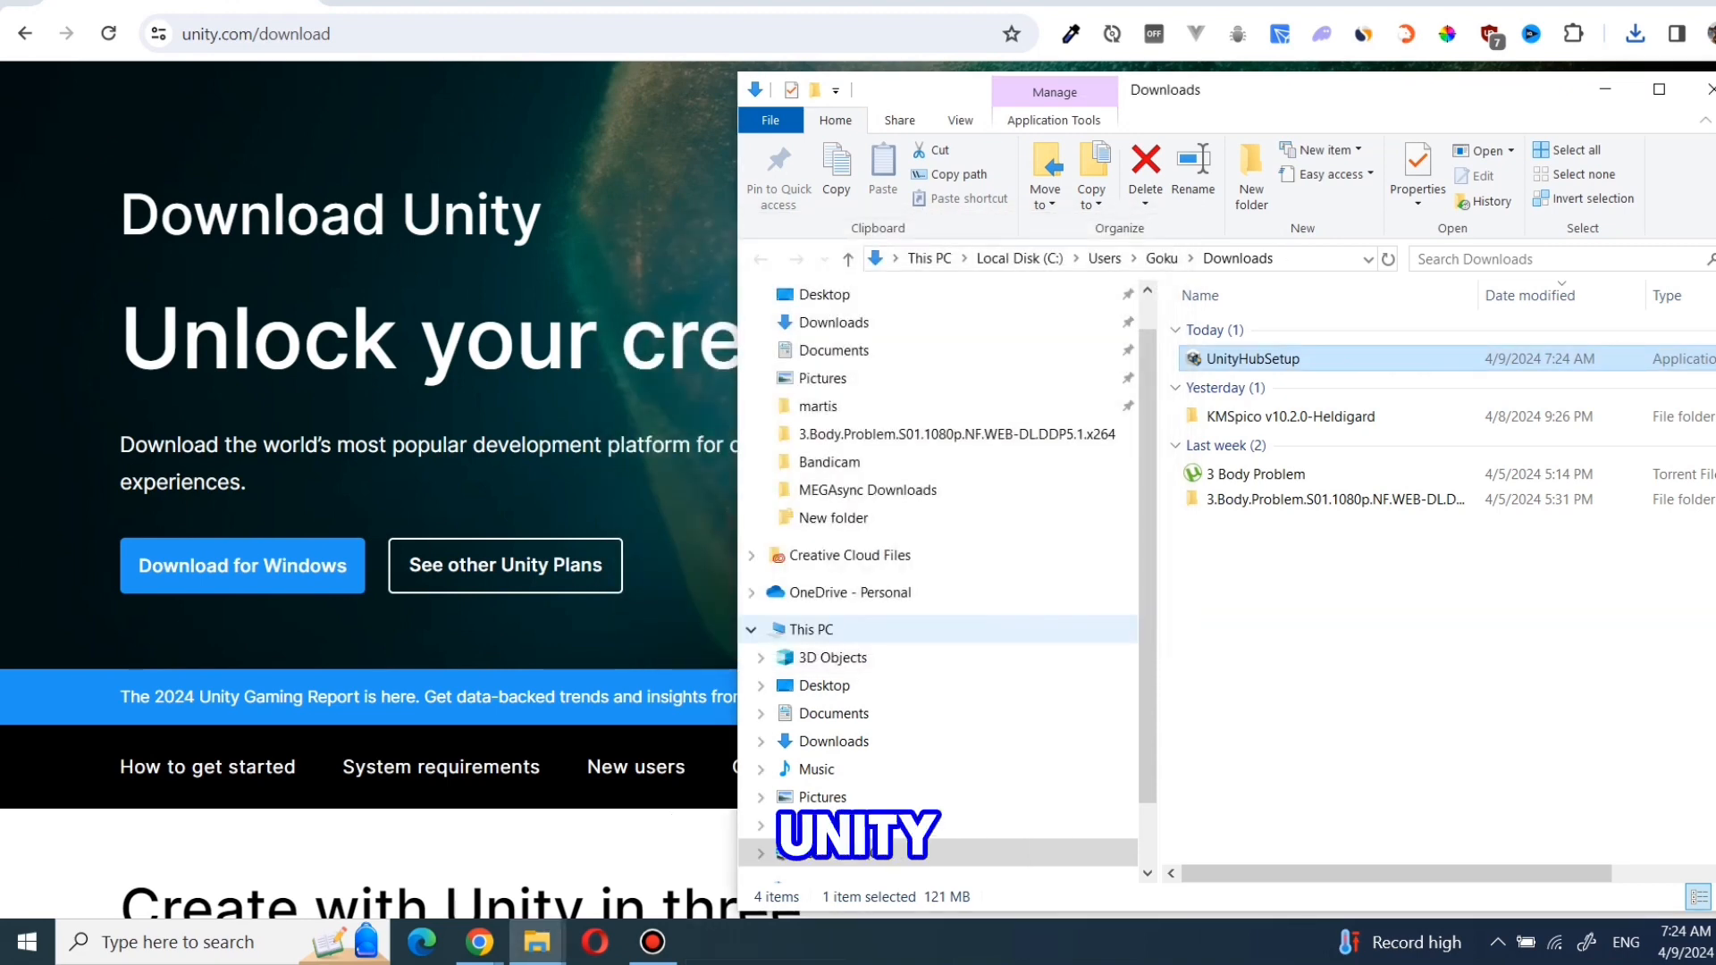
click(1604, 89)
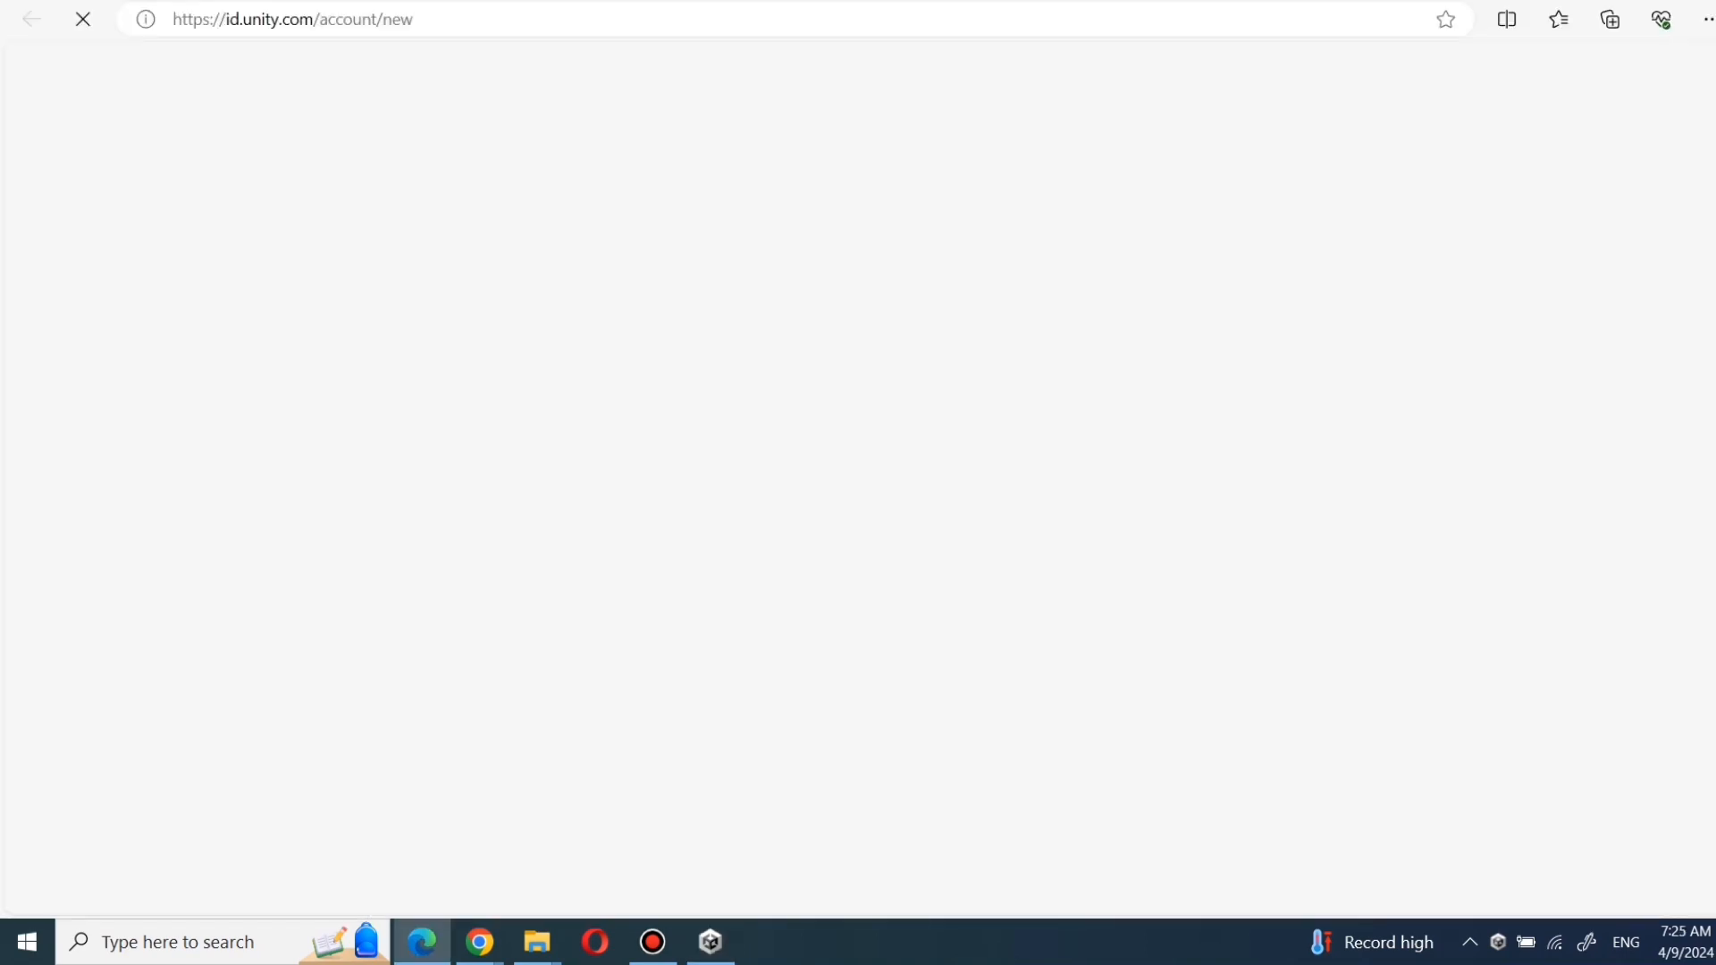
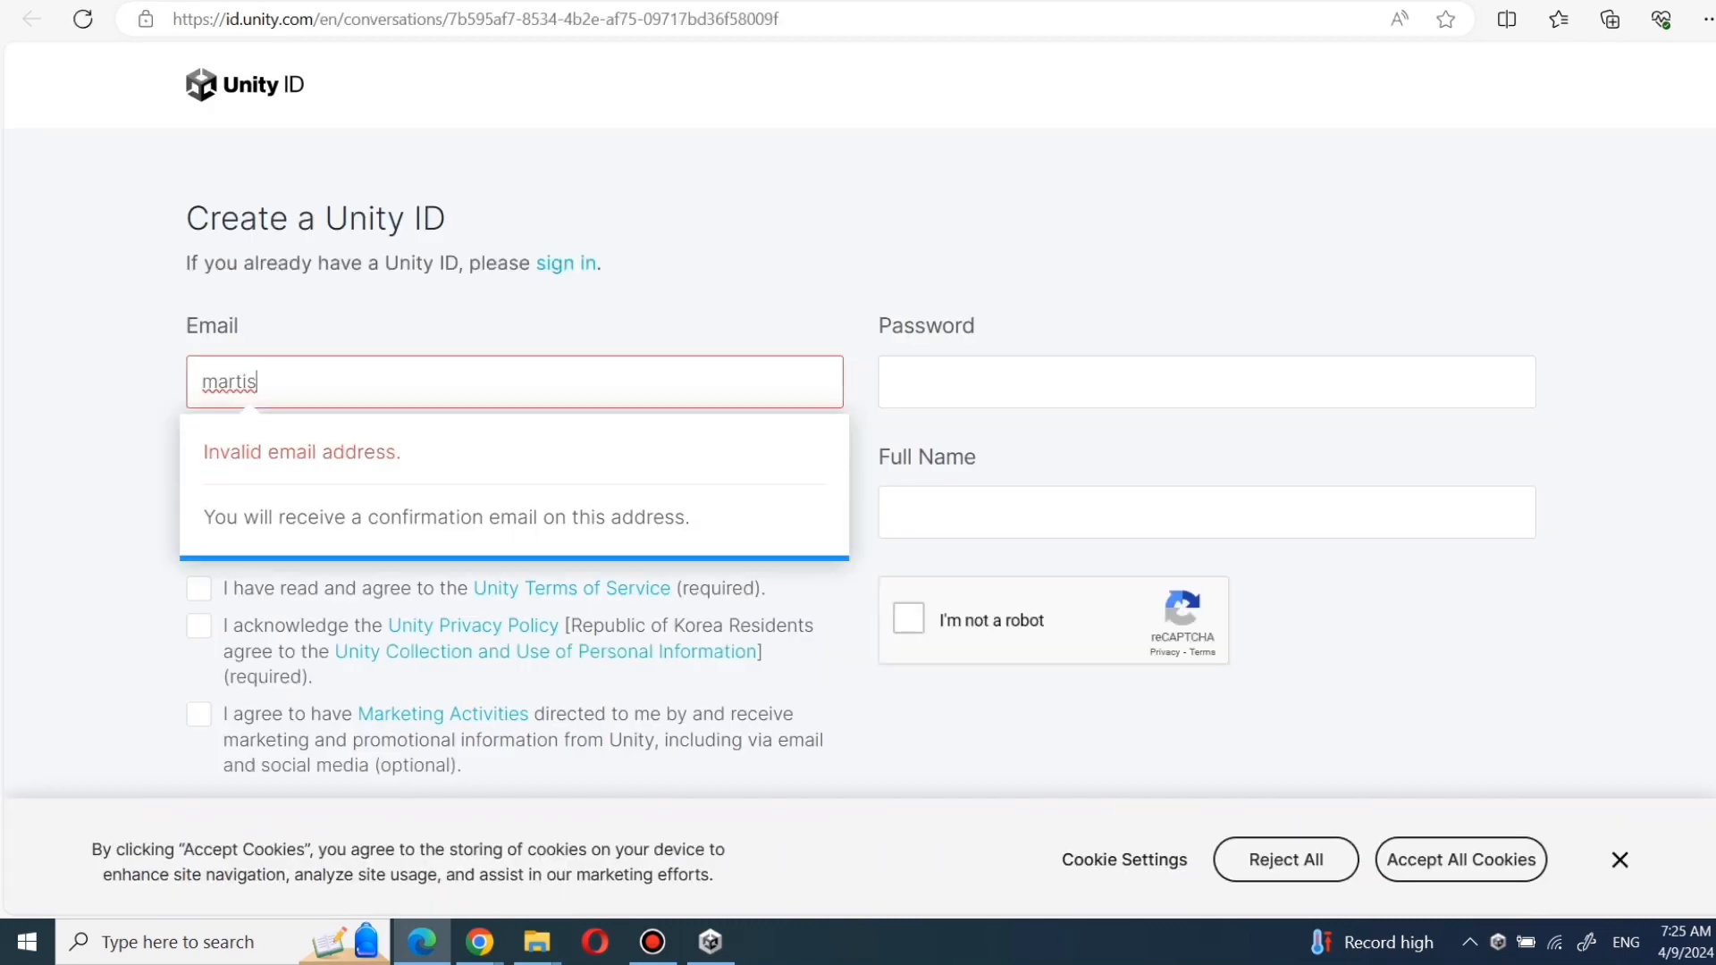
- Fill in the account e-mail address and a username in the Create a Unity ID form
key(Tab)
text(QurTu)
key(Tab)
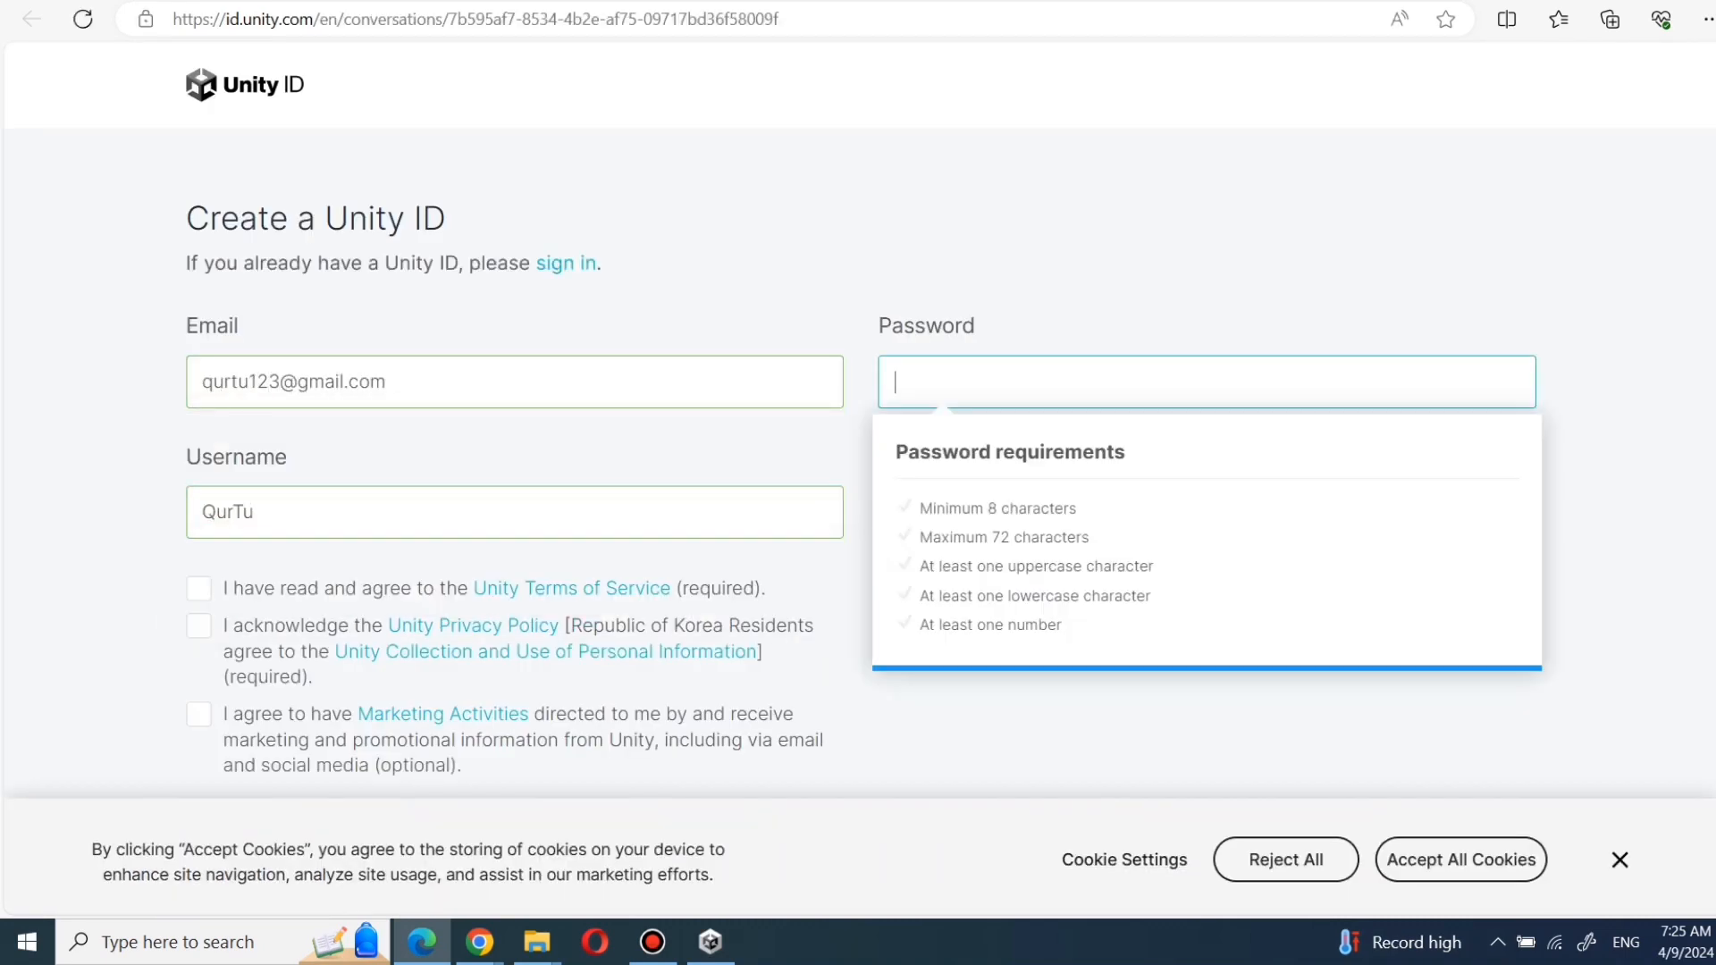
- Enter the account password and full name, agree to the terms and privacy policy, pass the captcha, and create the Unity ID
text(•••••••••)
click(1206, 512)
scroll(858, 482, down, 3)
click(199, 318)
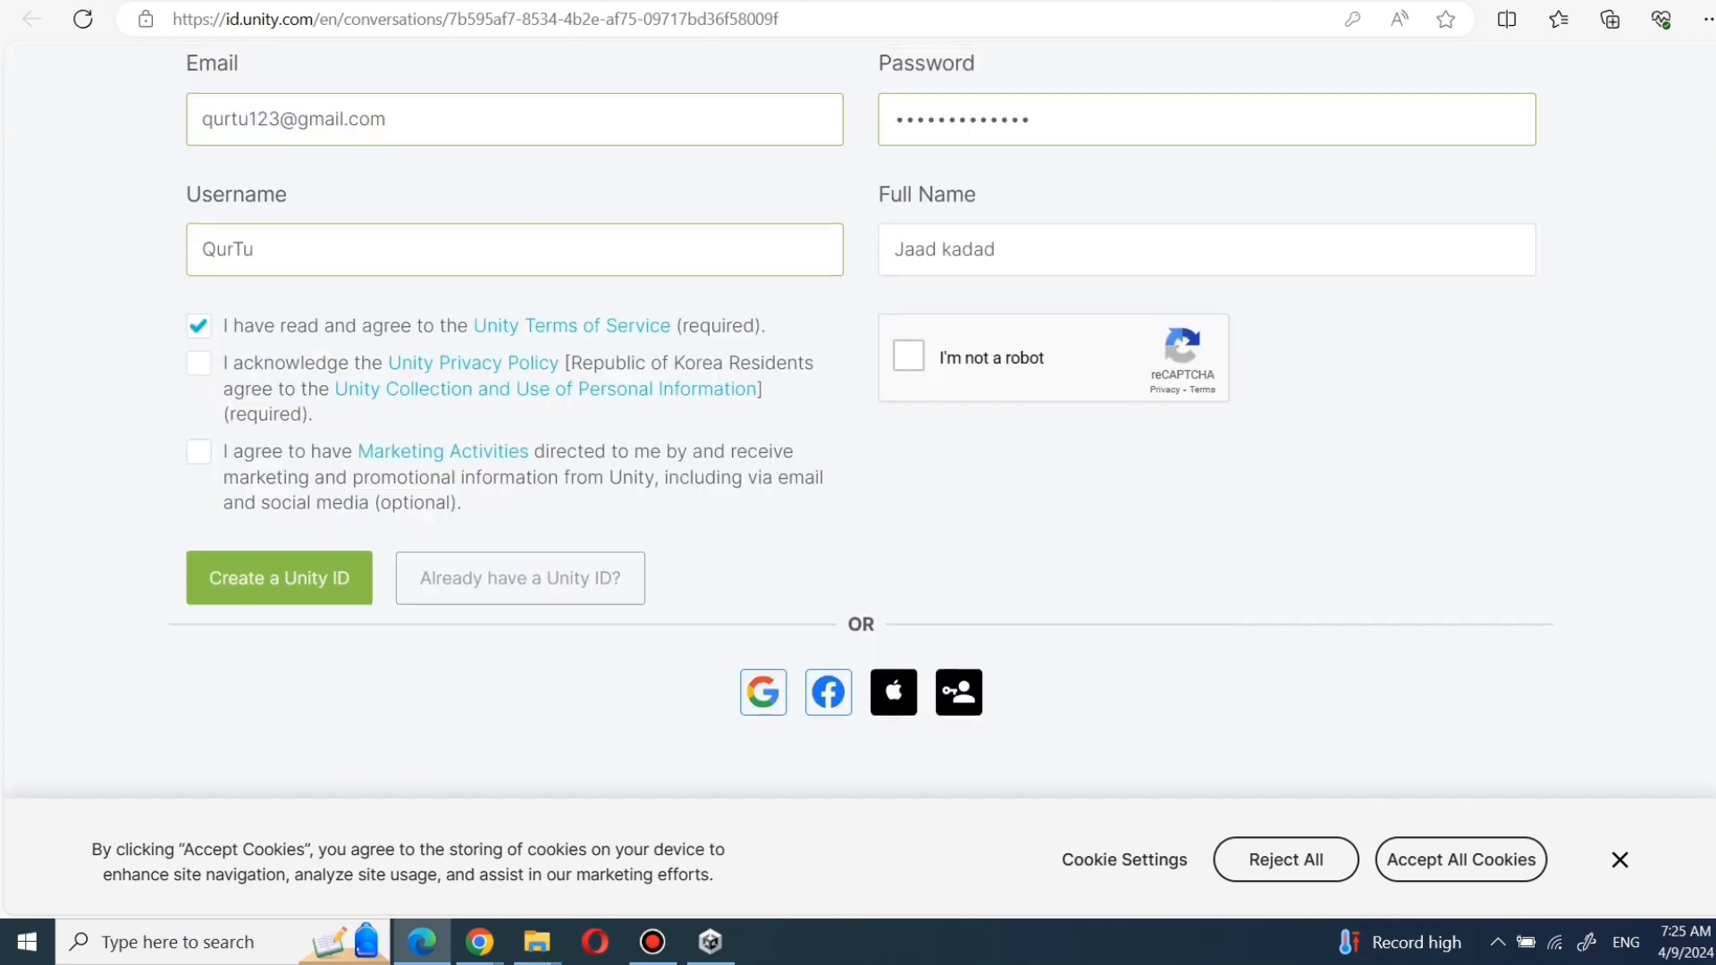
click(910, 350)
click(199, 355)
click(279, 571)
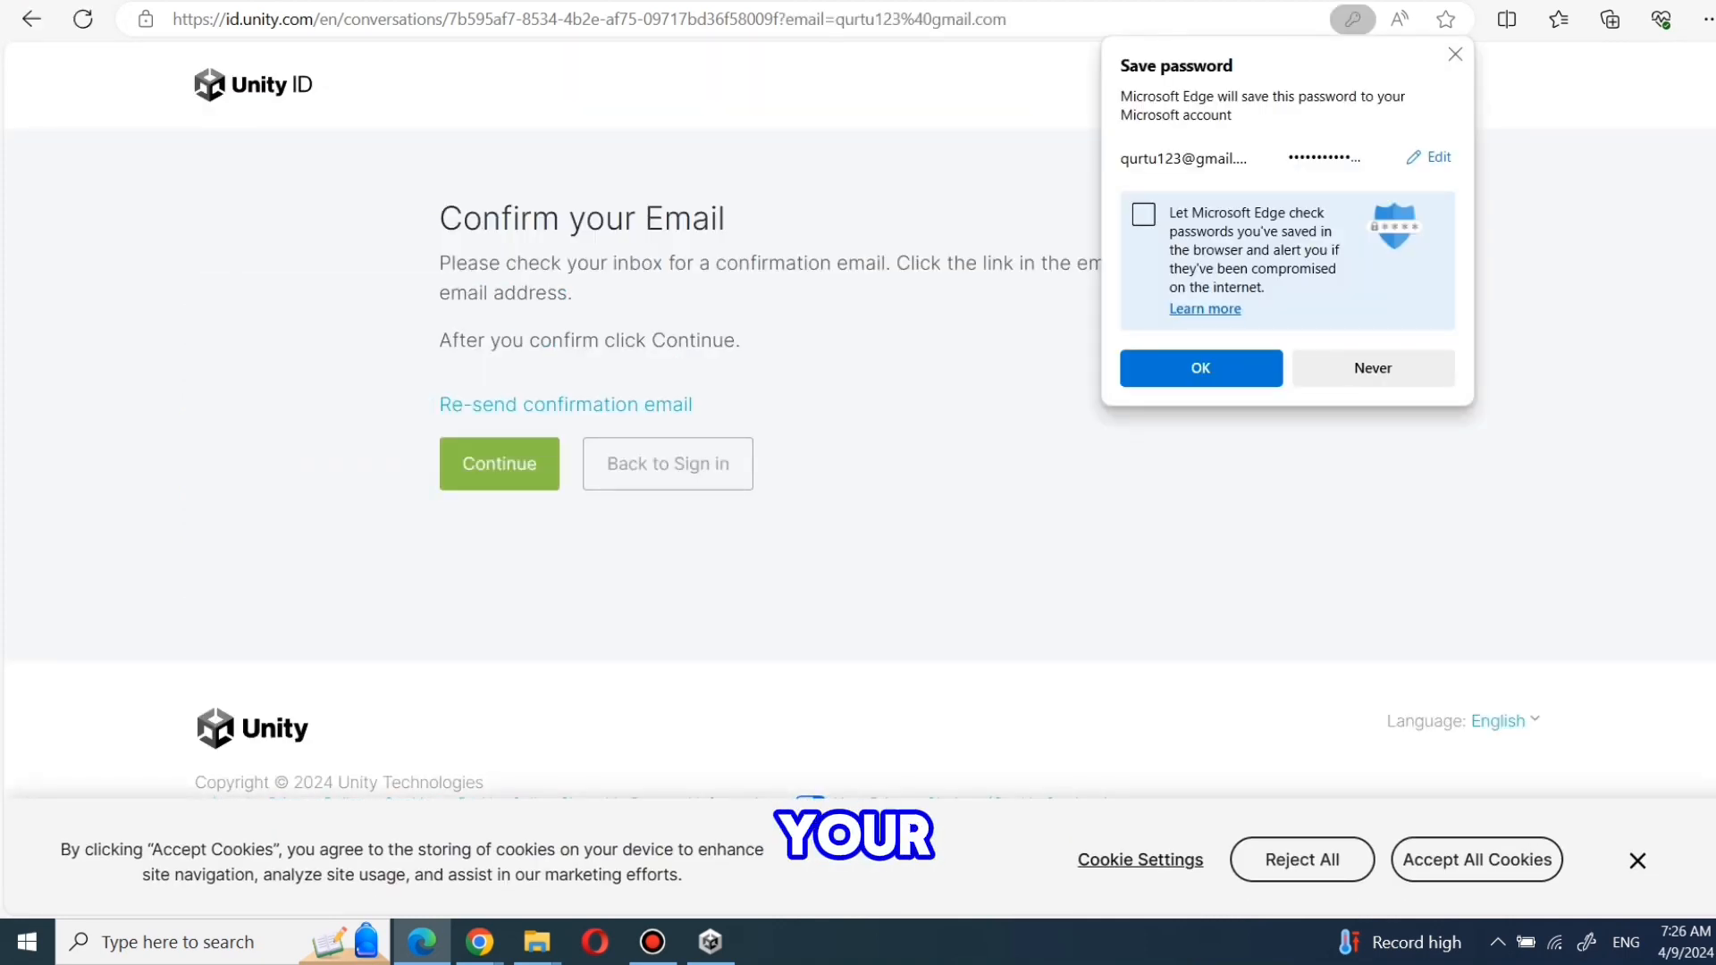
- Save the password in the browser and continue past the email confirmation page
click(1200, 368)
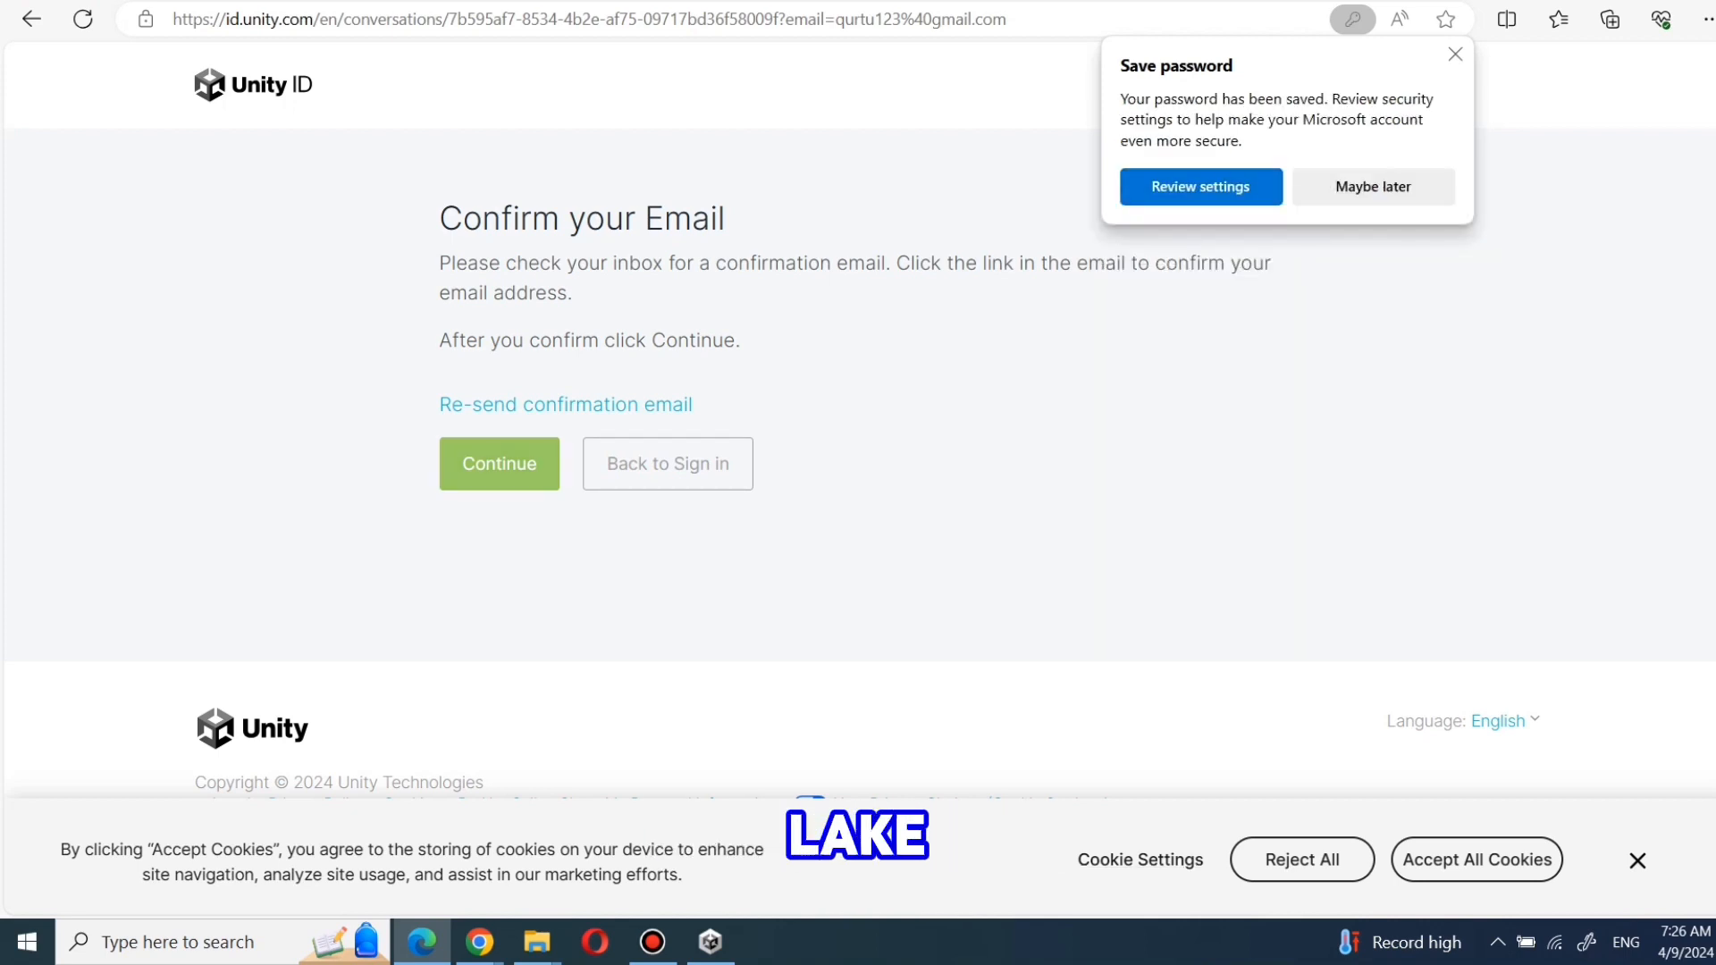
click(500, 464)
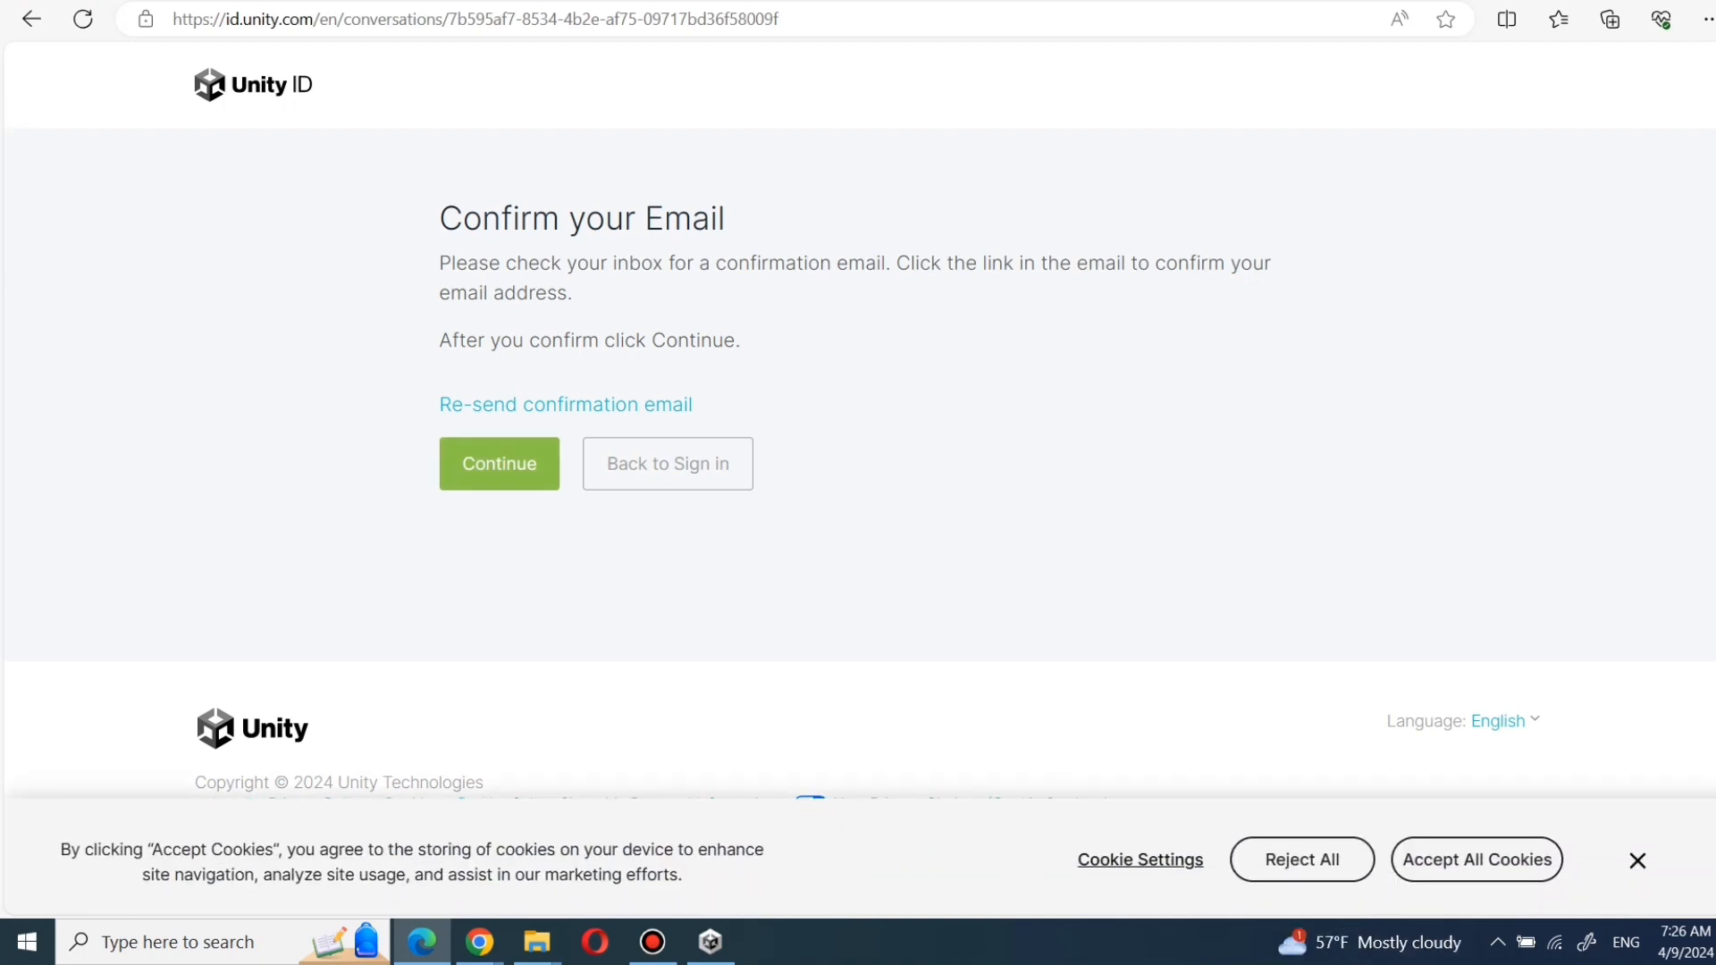
click(500, 463)
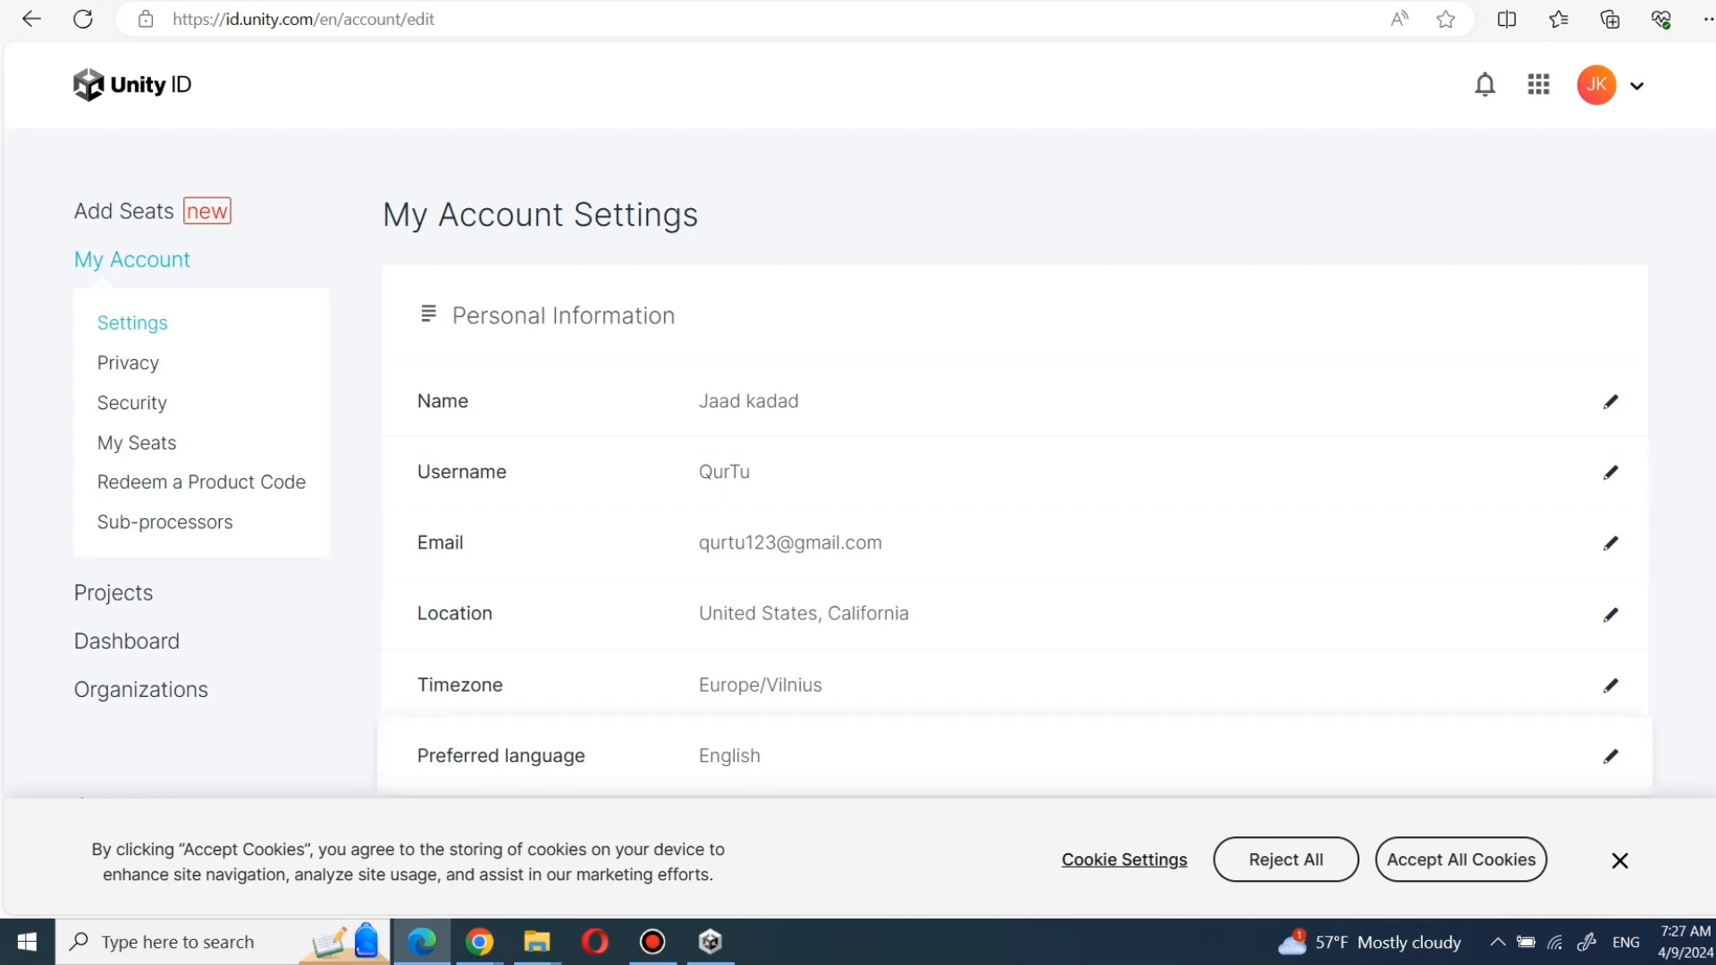
- Sign in to Unity Hub, always allowing the site to open it, and dismiss the welcome screen
click(710, 942)
click(598, 502)
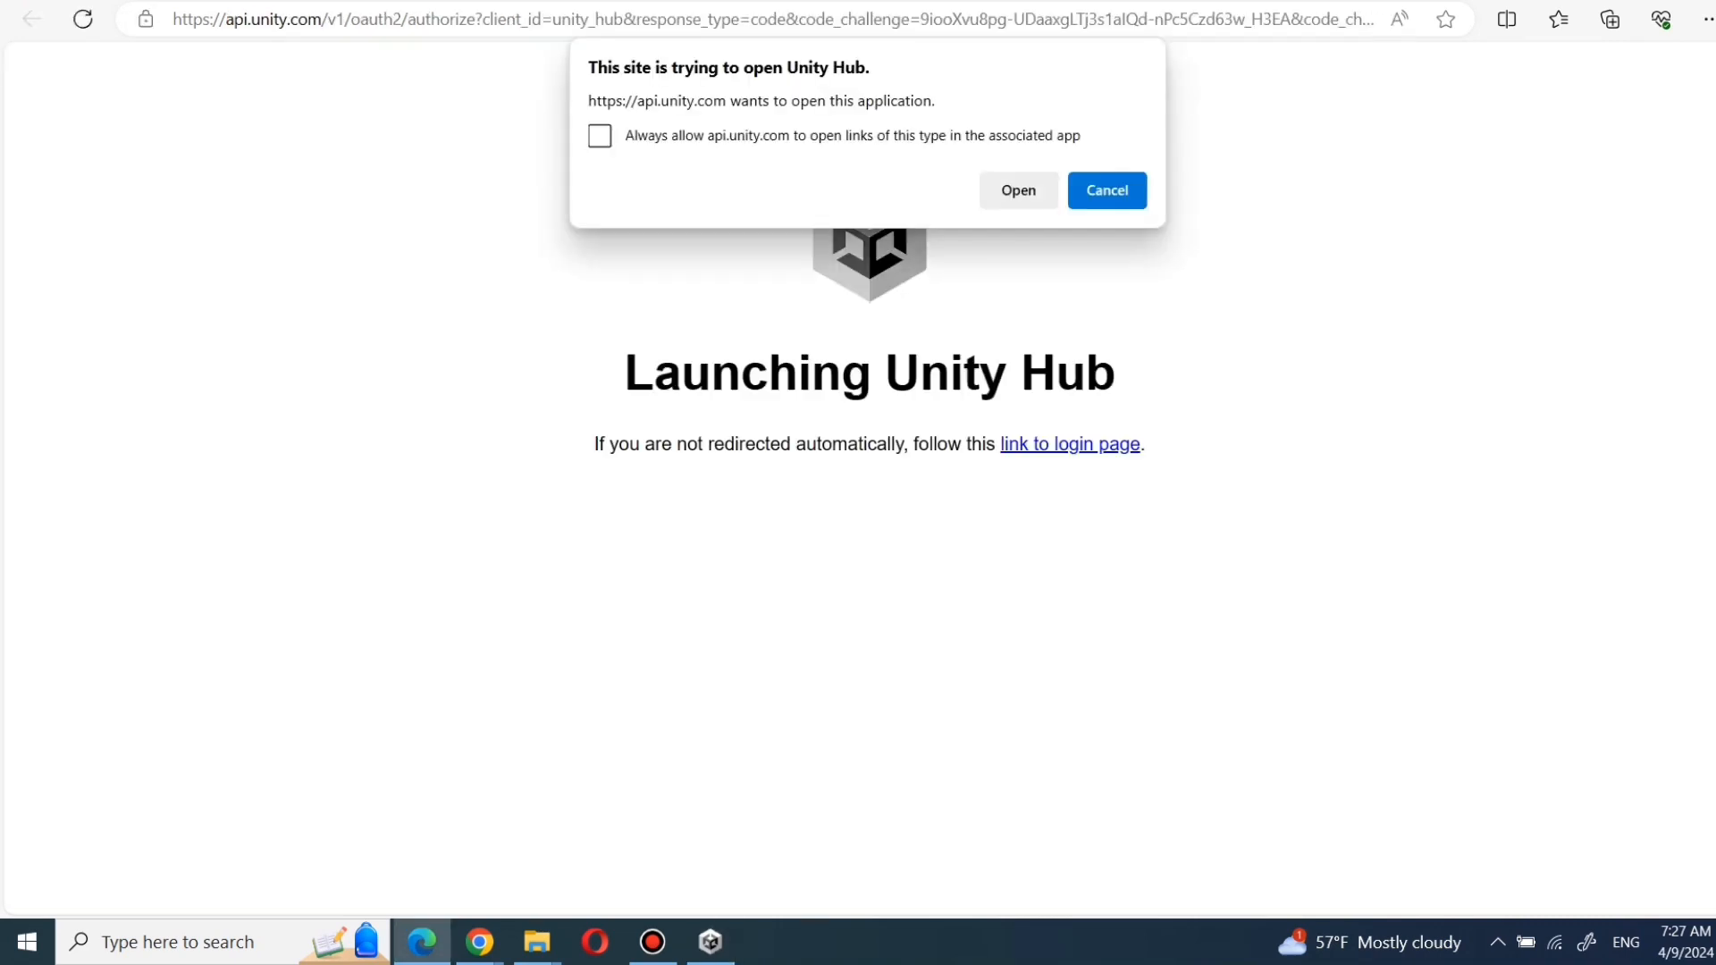
click(599, 128)
click(1019, 182)
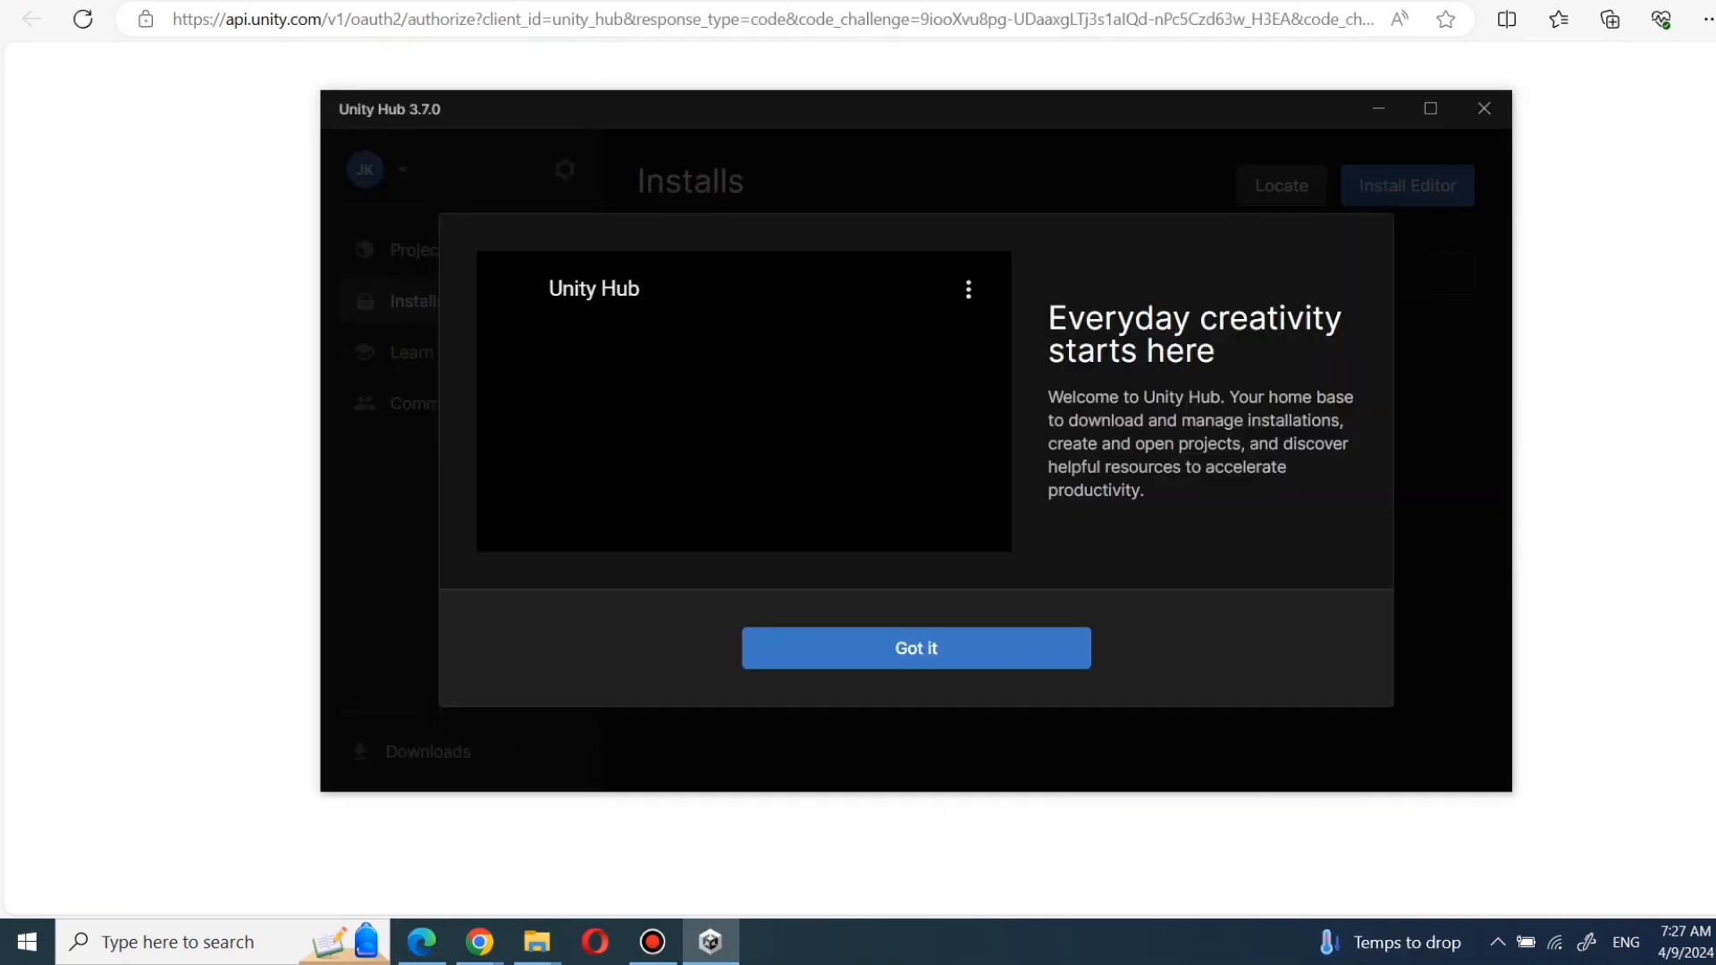
click(916, 647)
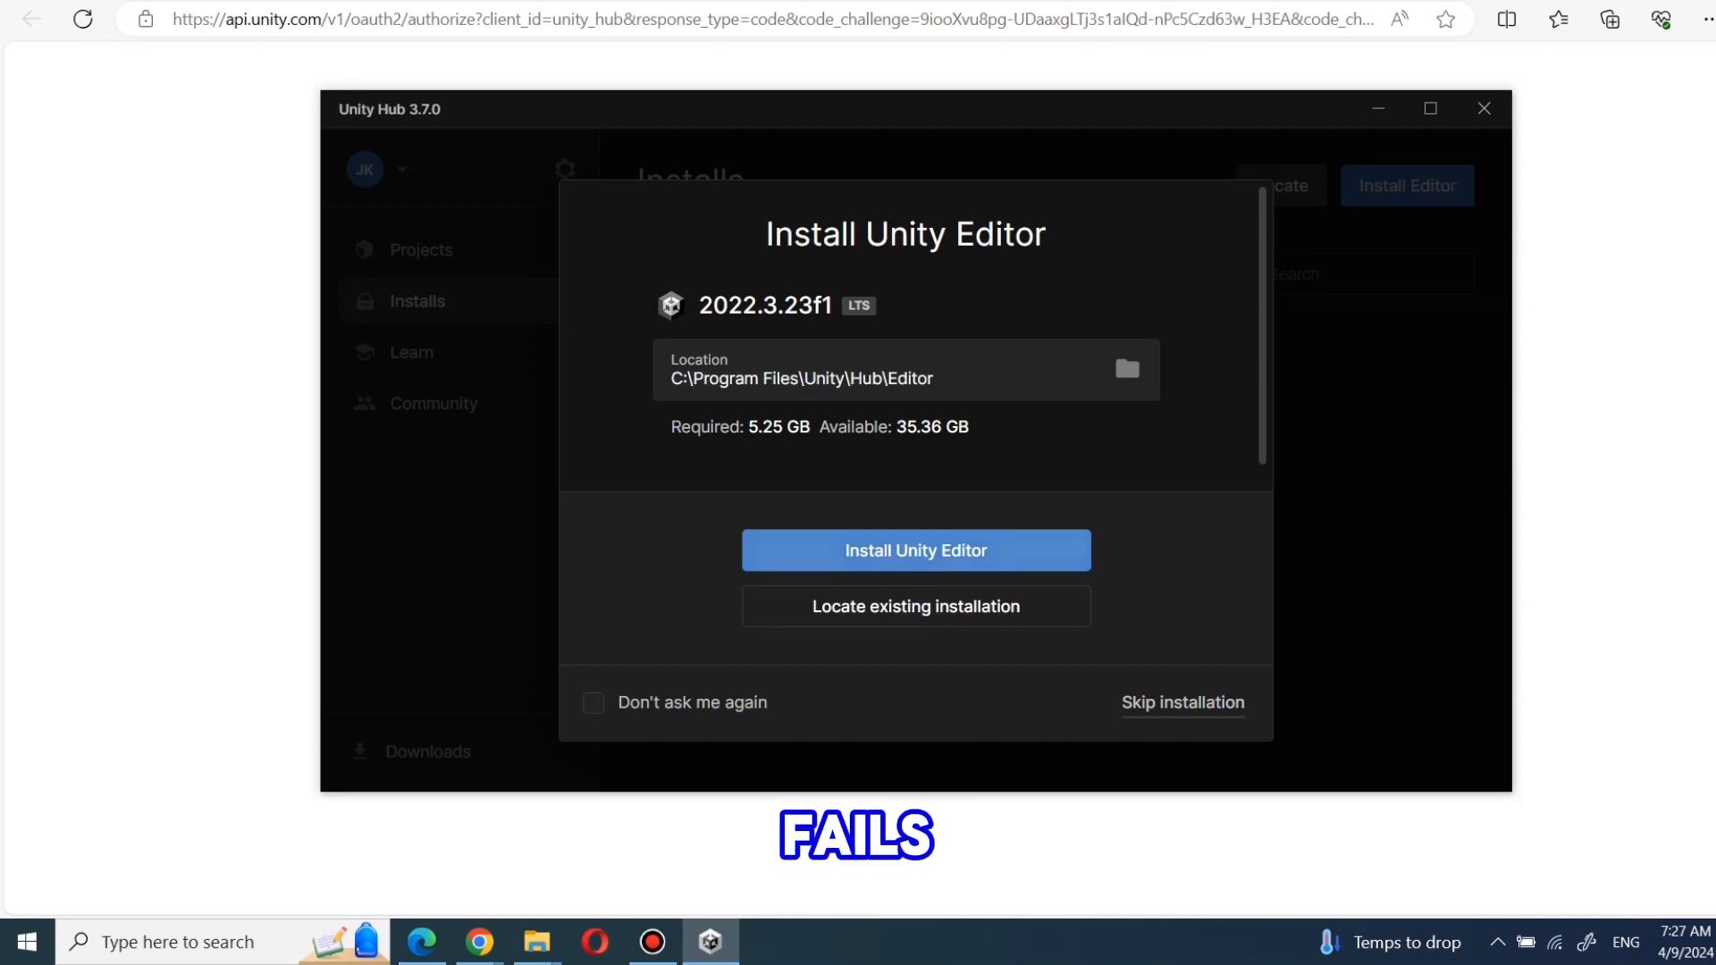
- Install Unity Editor 2022.3.23f1 at its default location
click(916, 551)
click(1093, 629)
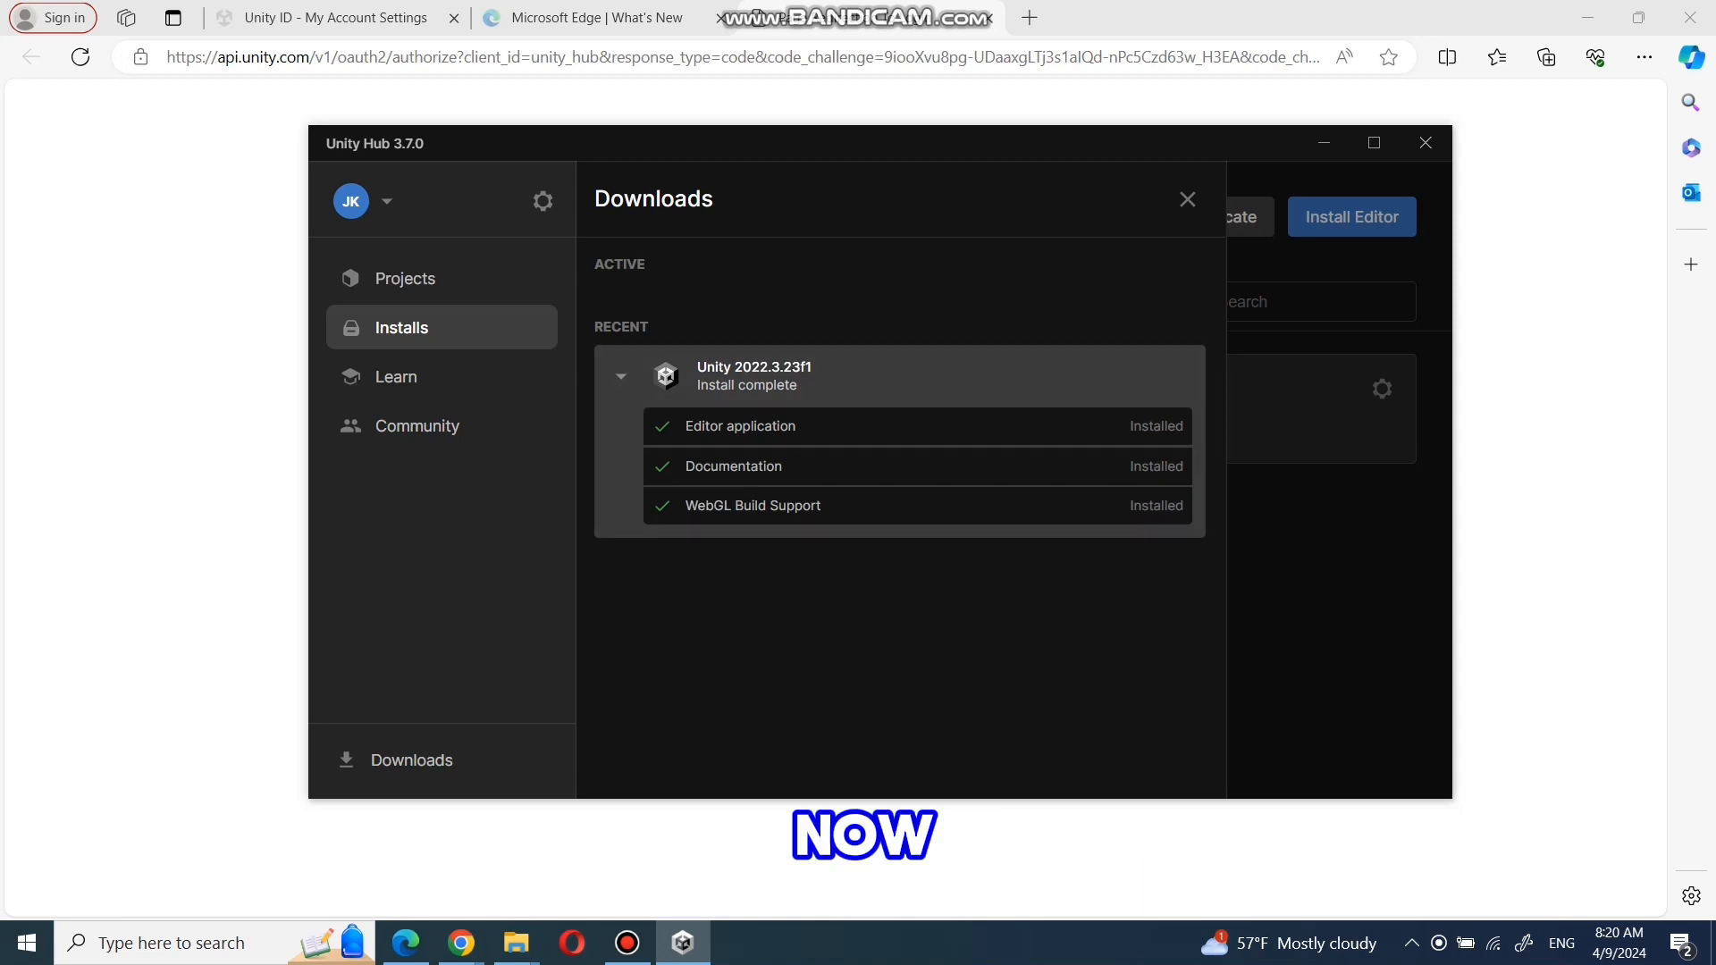
- Start a new project from Projects using the 2D (Built-in) core template
click(405, 279)
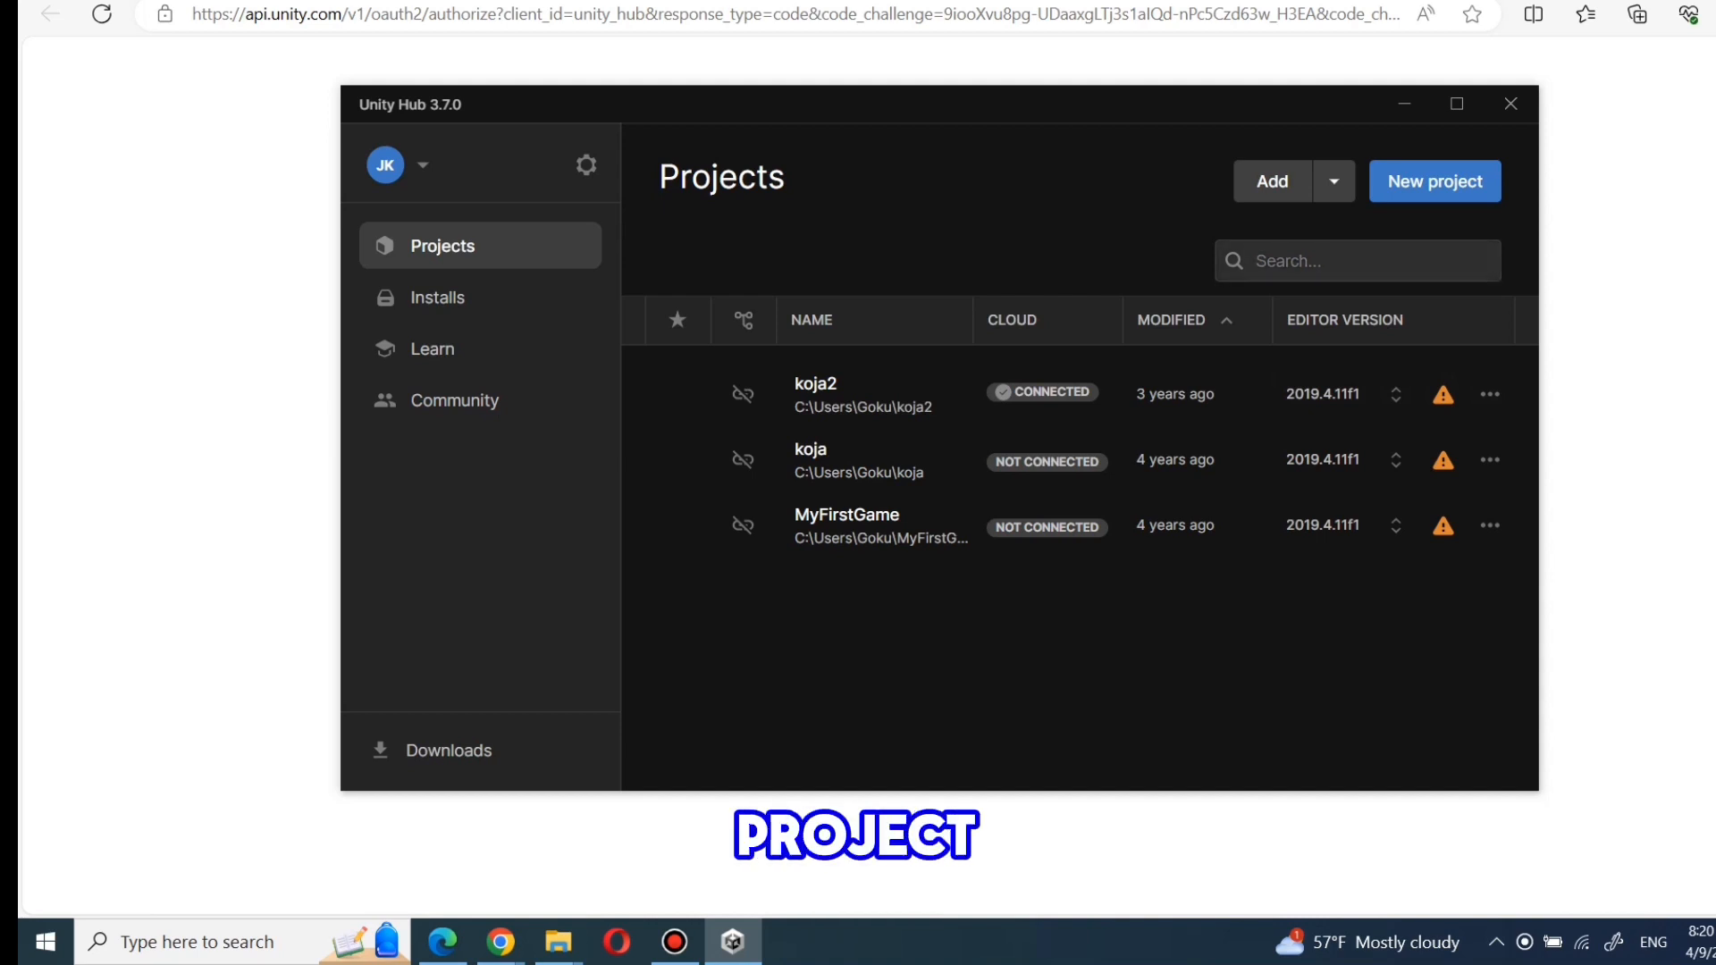
click(1435, 181)
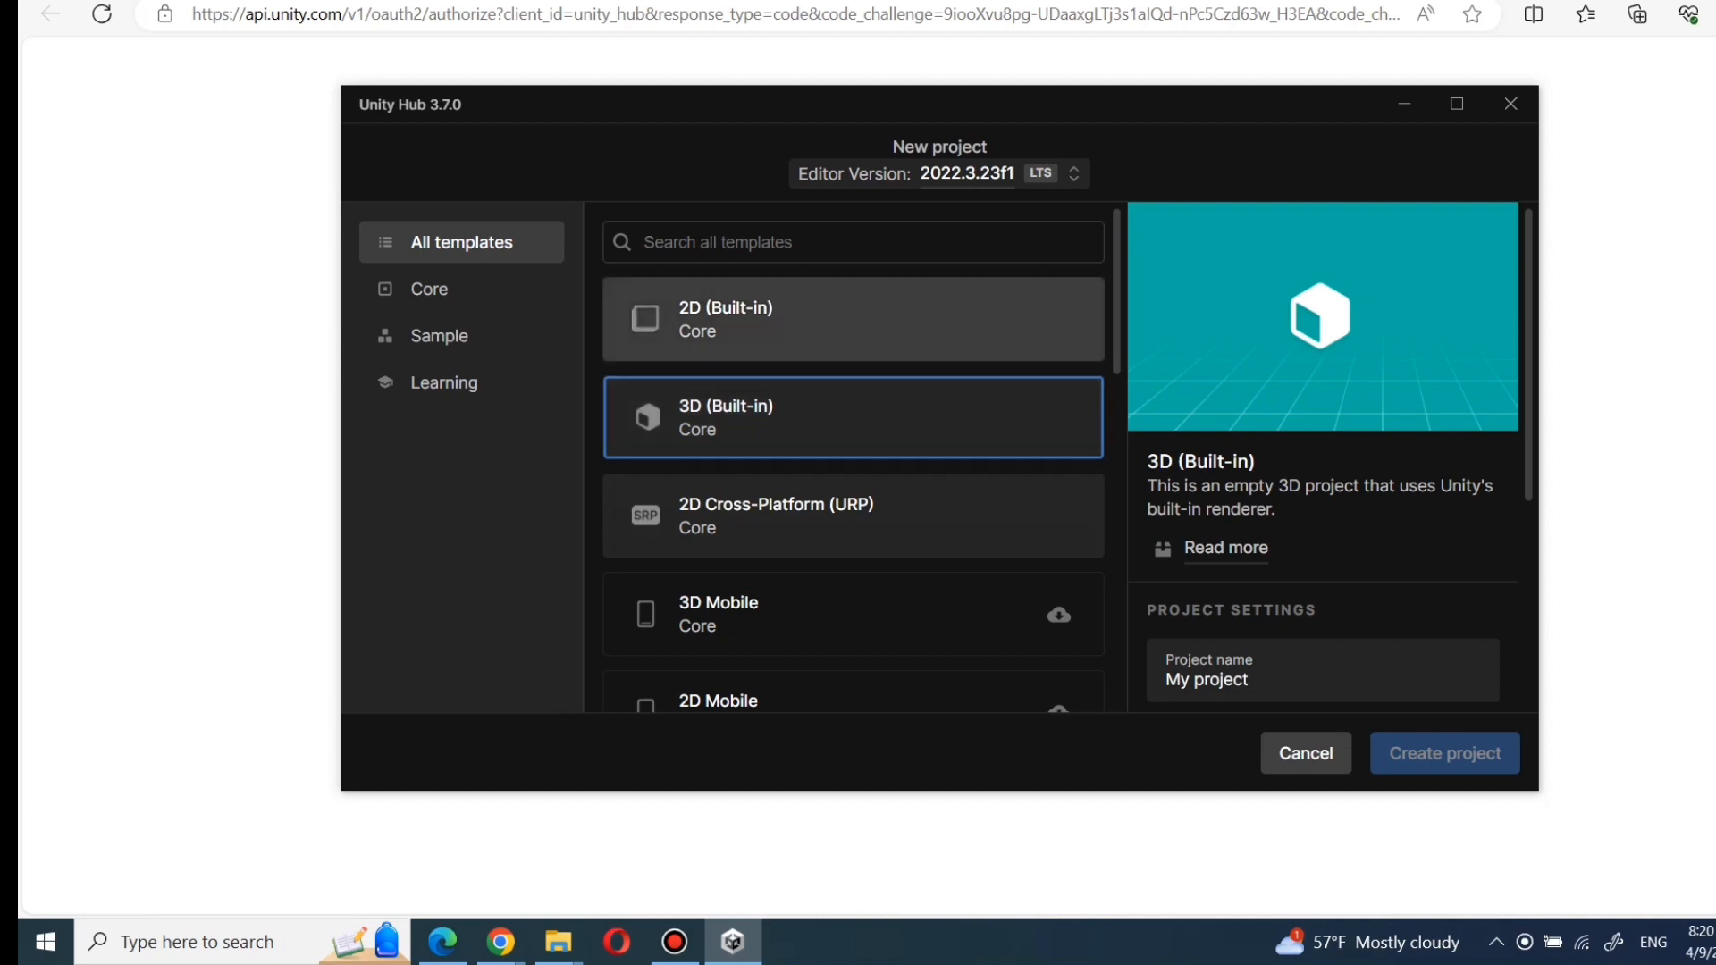
click(853, 319)
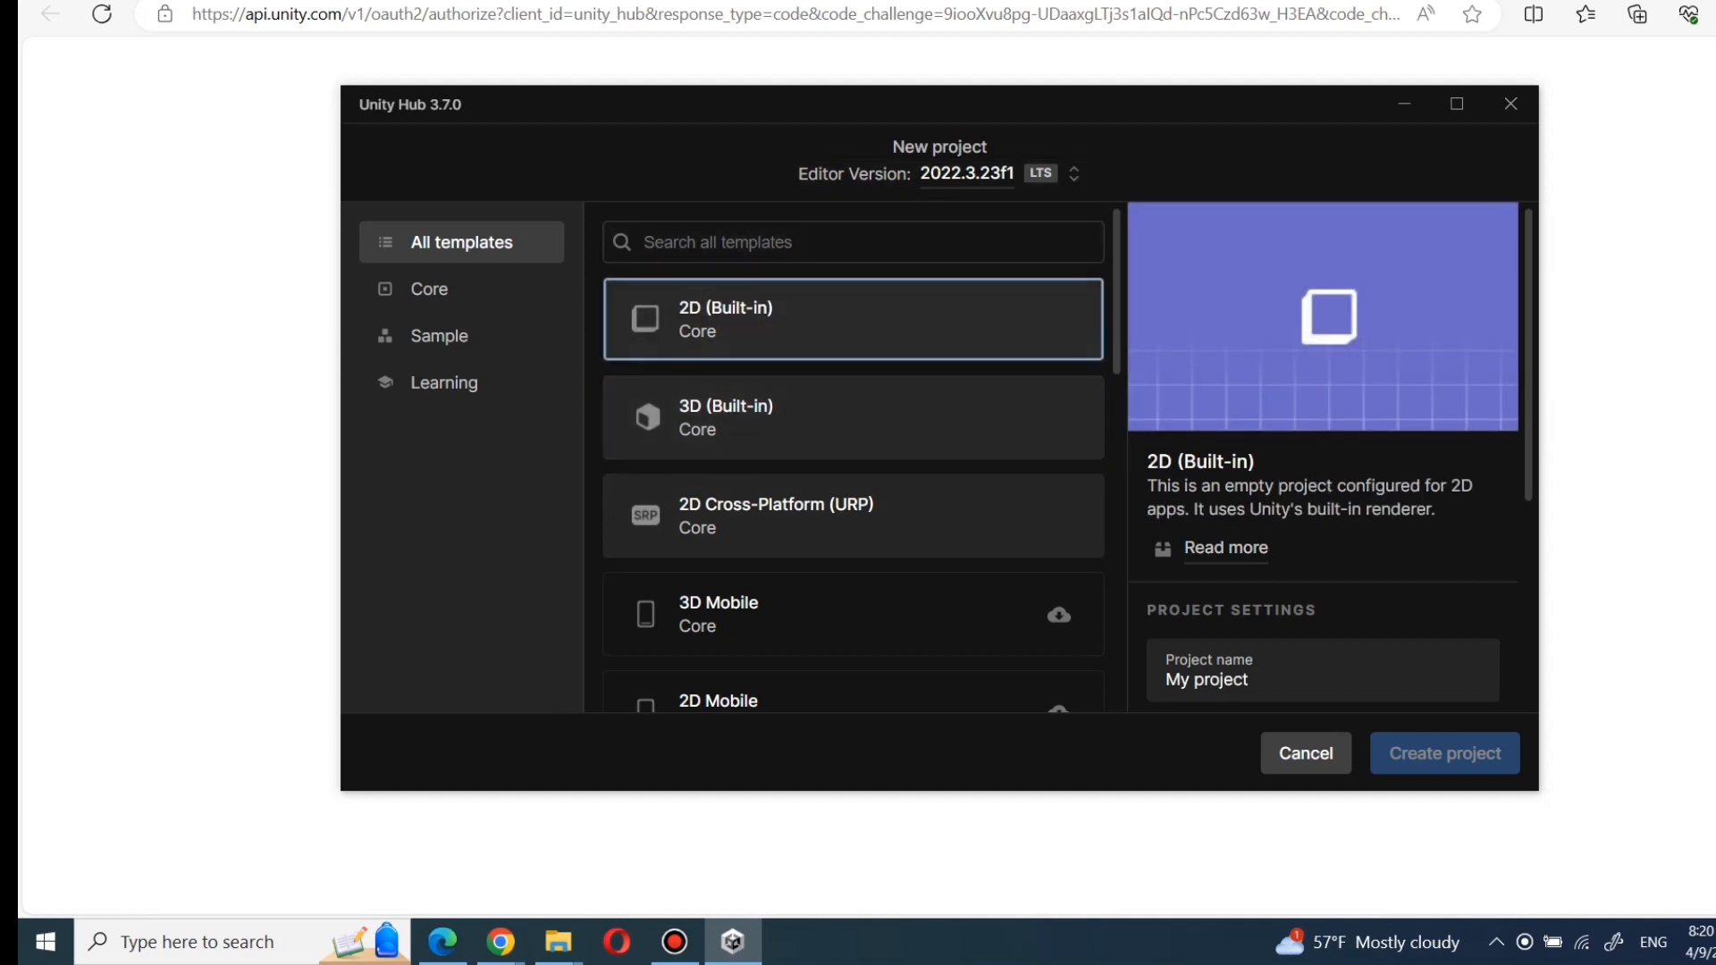
click(461, 289)
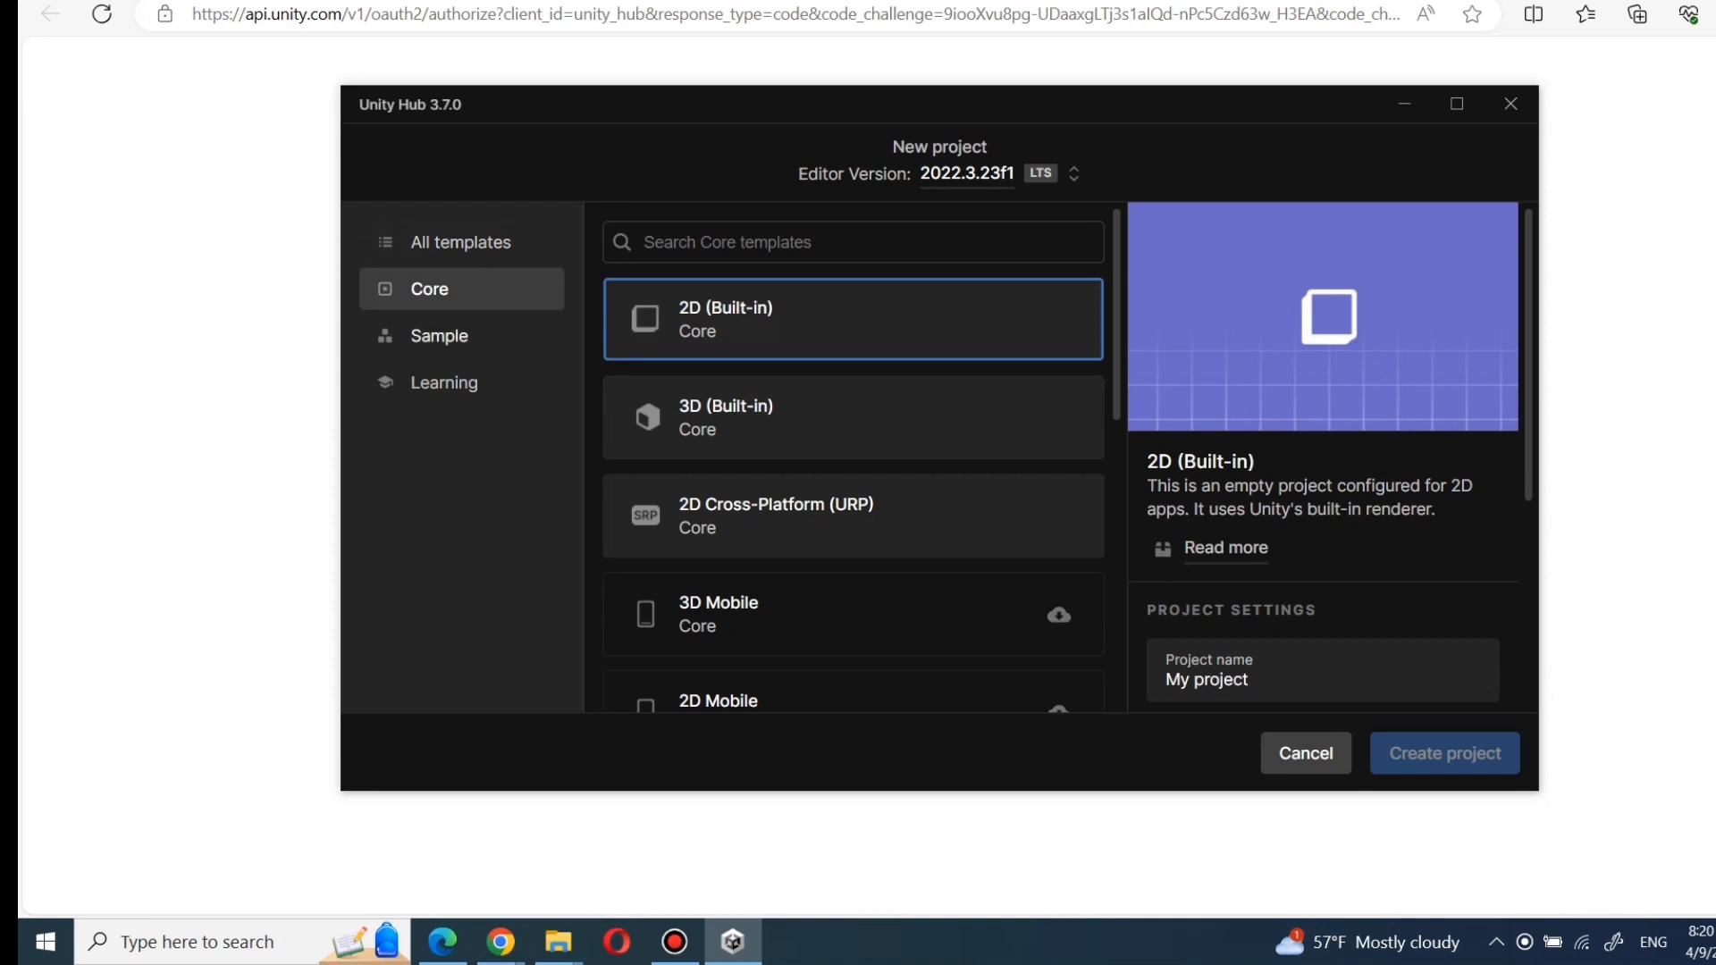
- Name the new project test2dad
scroll(854, 417, down, 5)
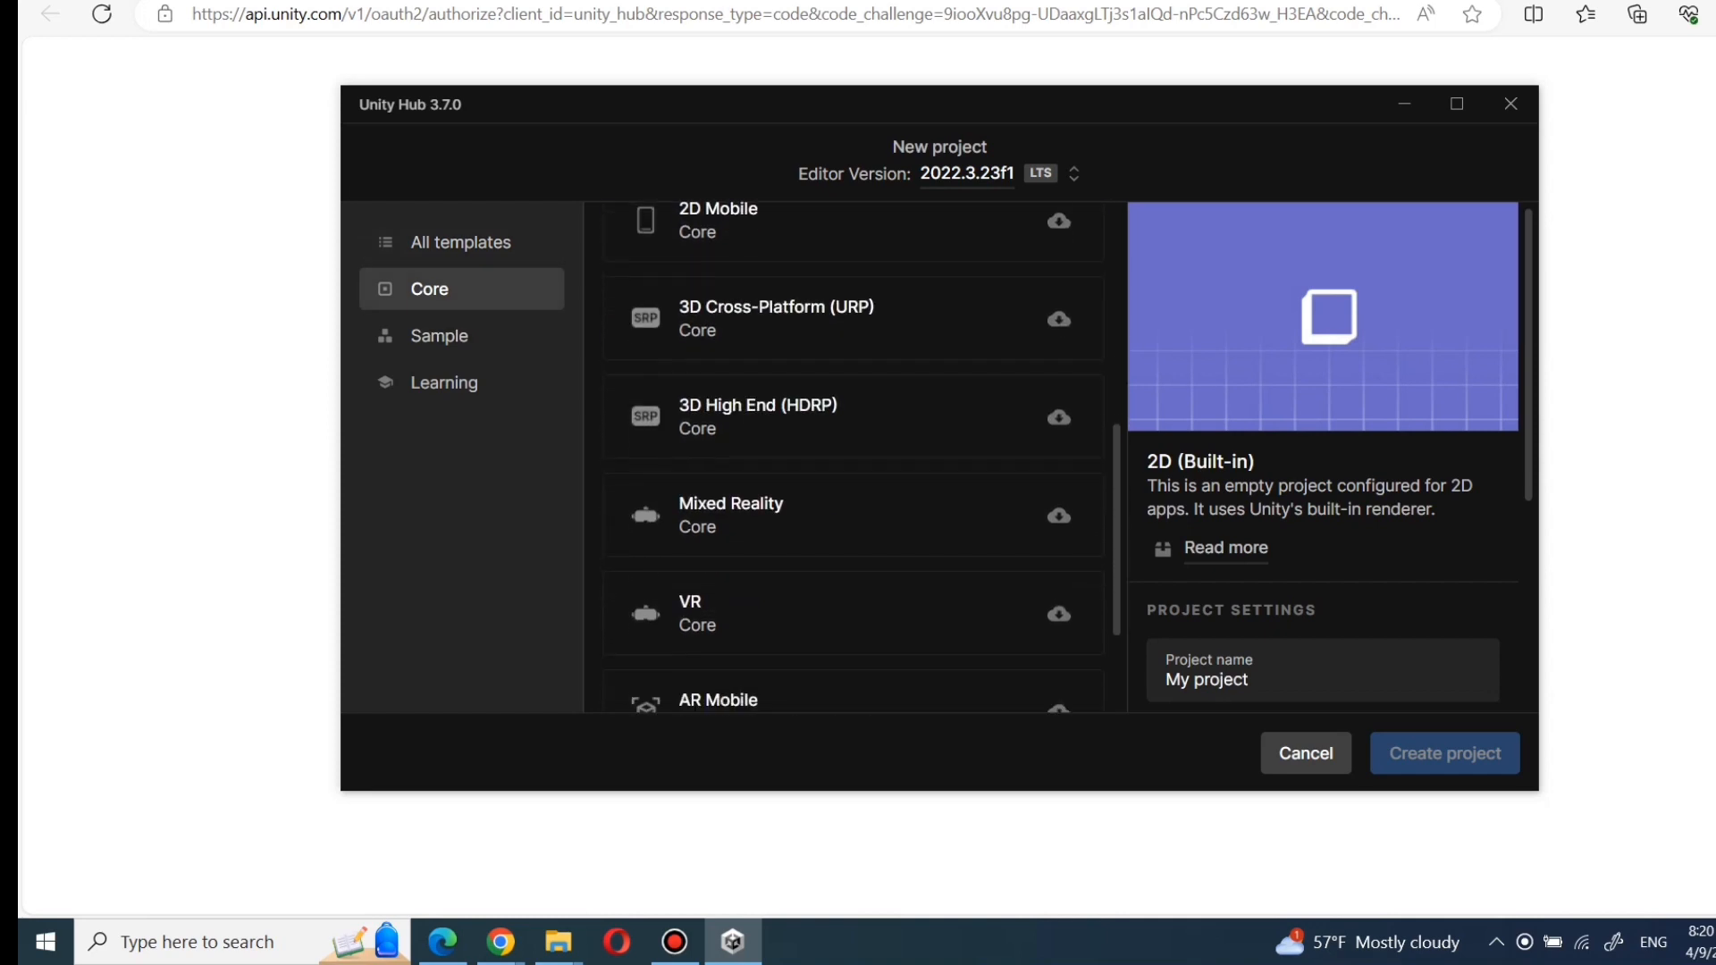
scroll(853, 456, down, 1)
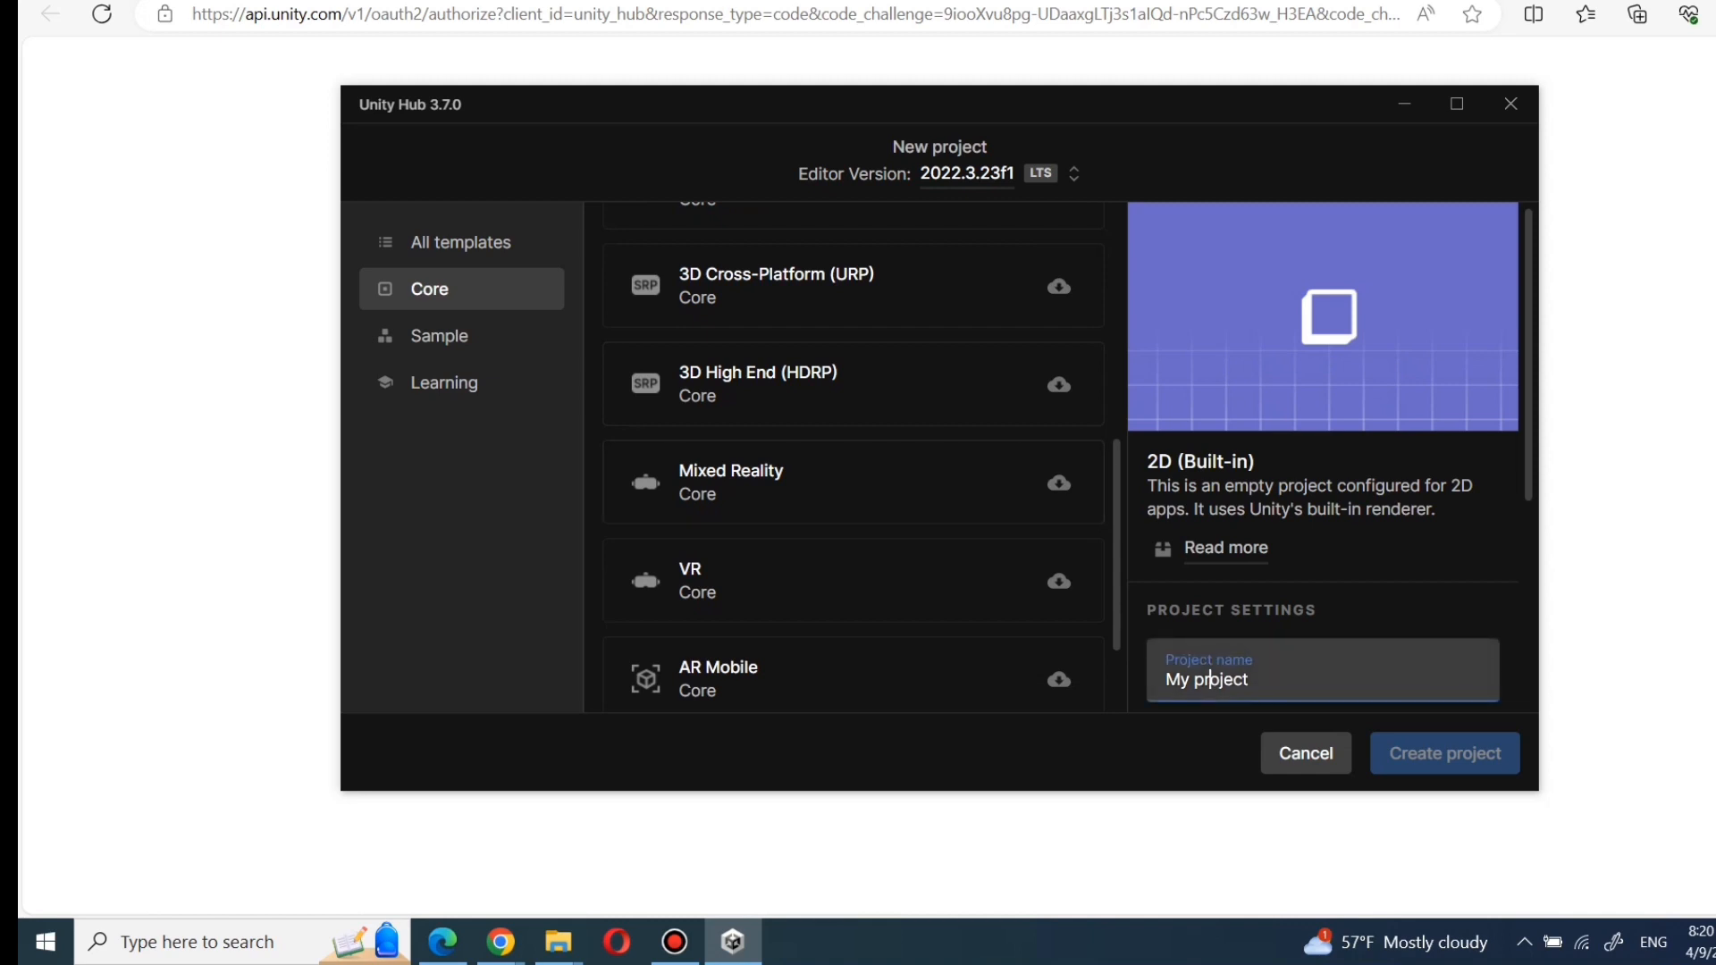
click(1247, 679)
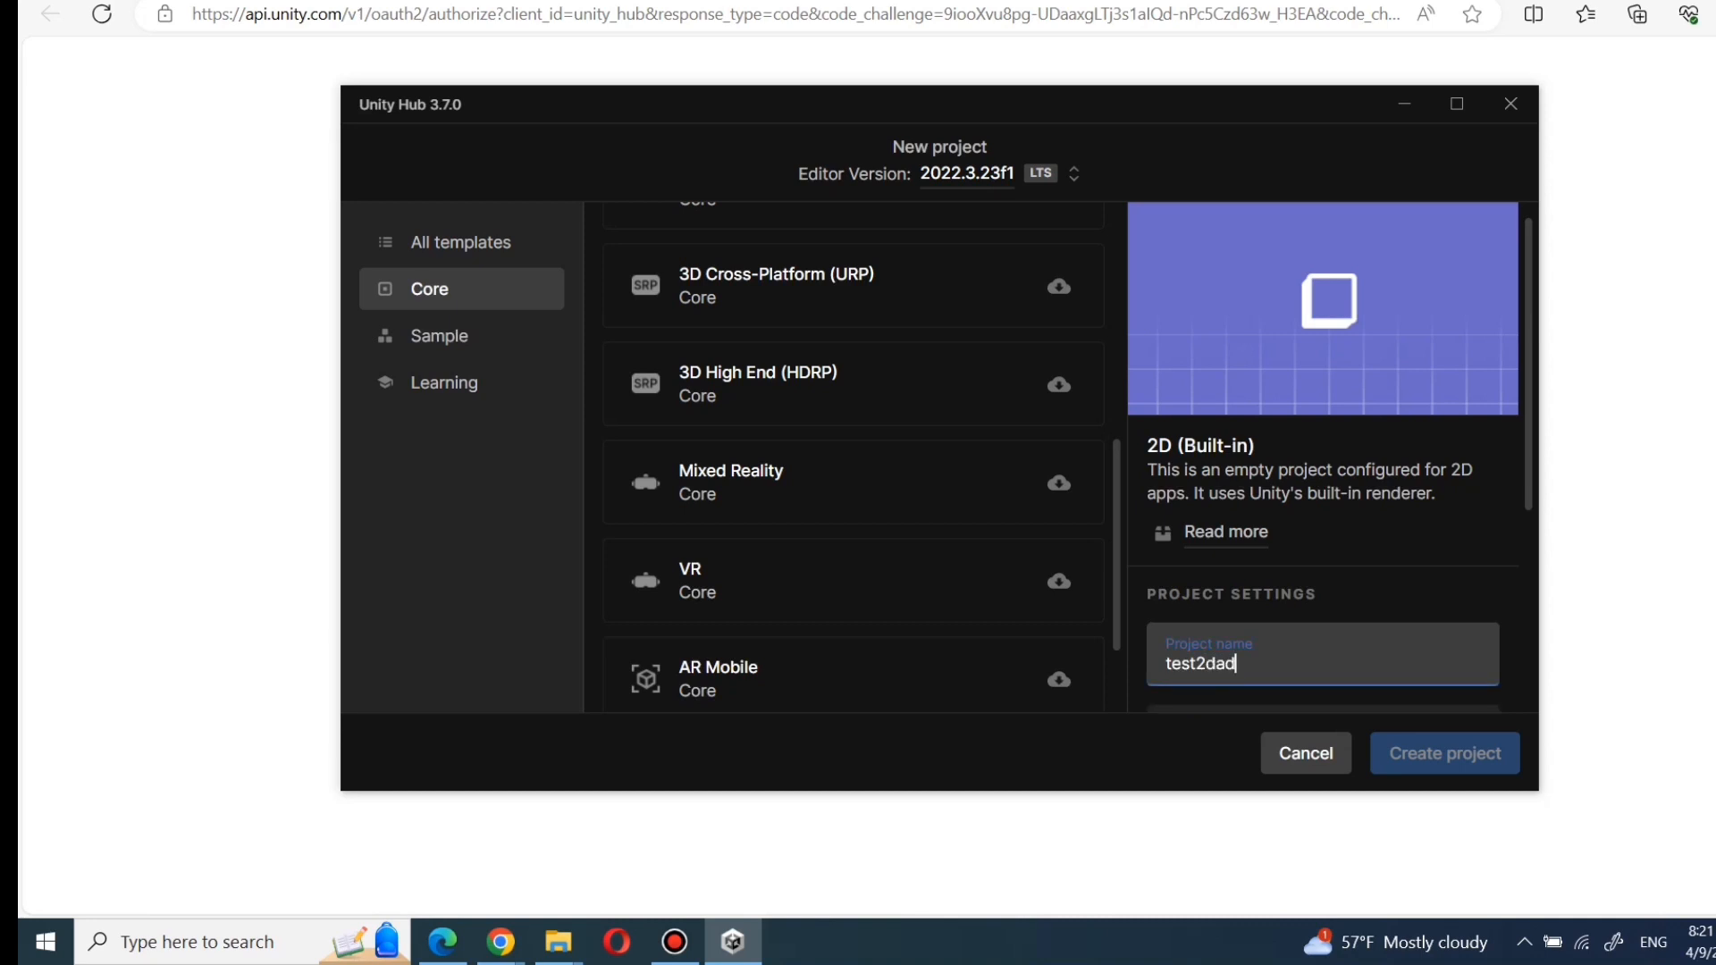
- Set the project location to the Documents\My Games folder and create the project
scroll(1322, 458, down, 2)
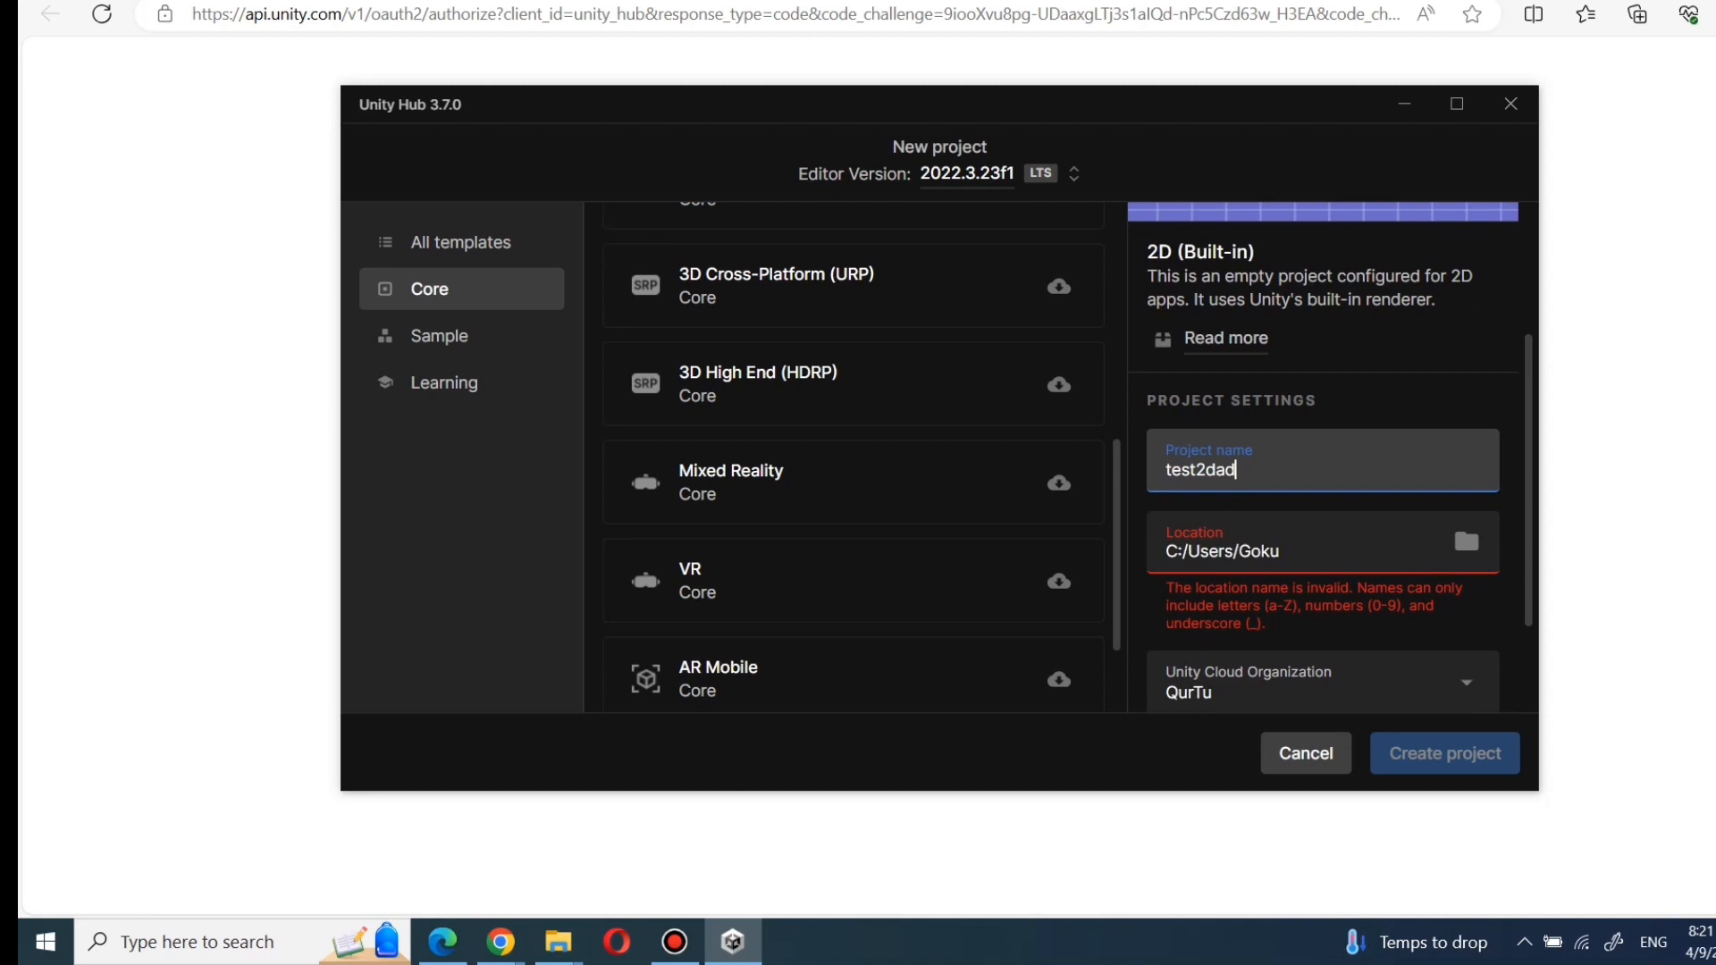
scroll(1323, 458, down, 1)
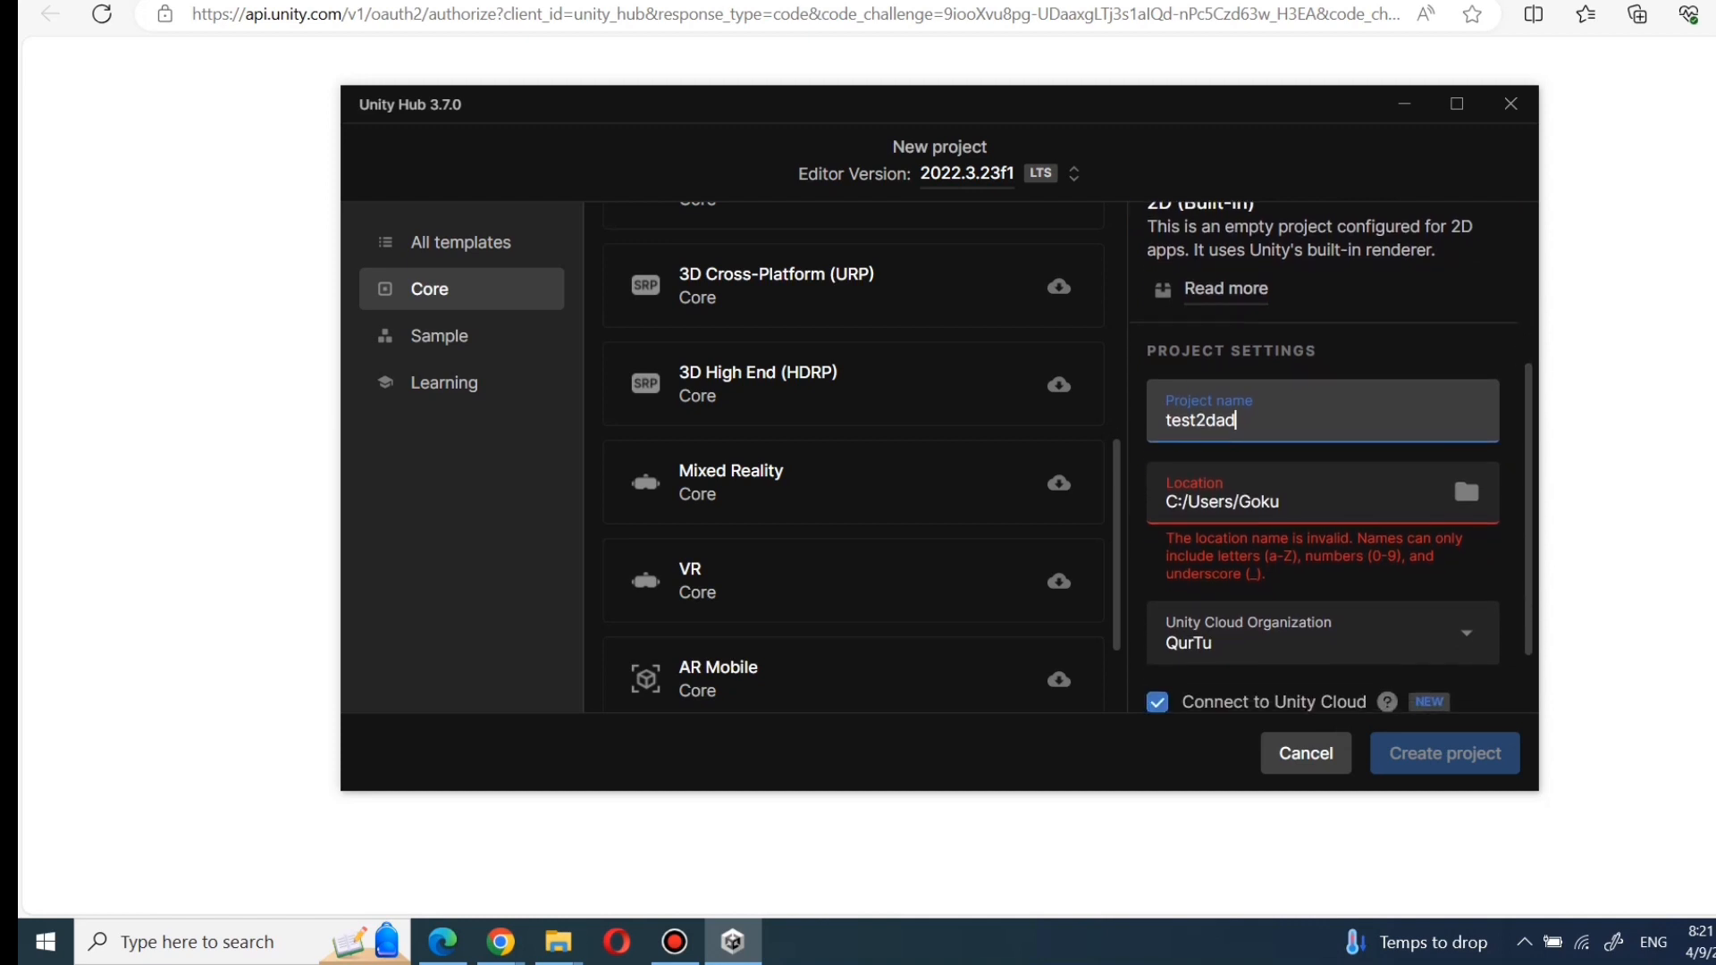
scroll(1323, 457, down, 1)
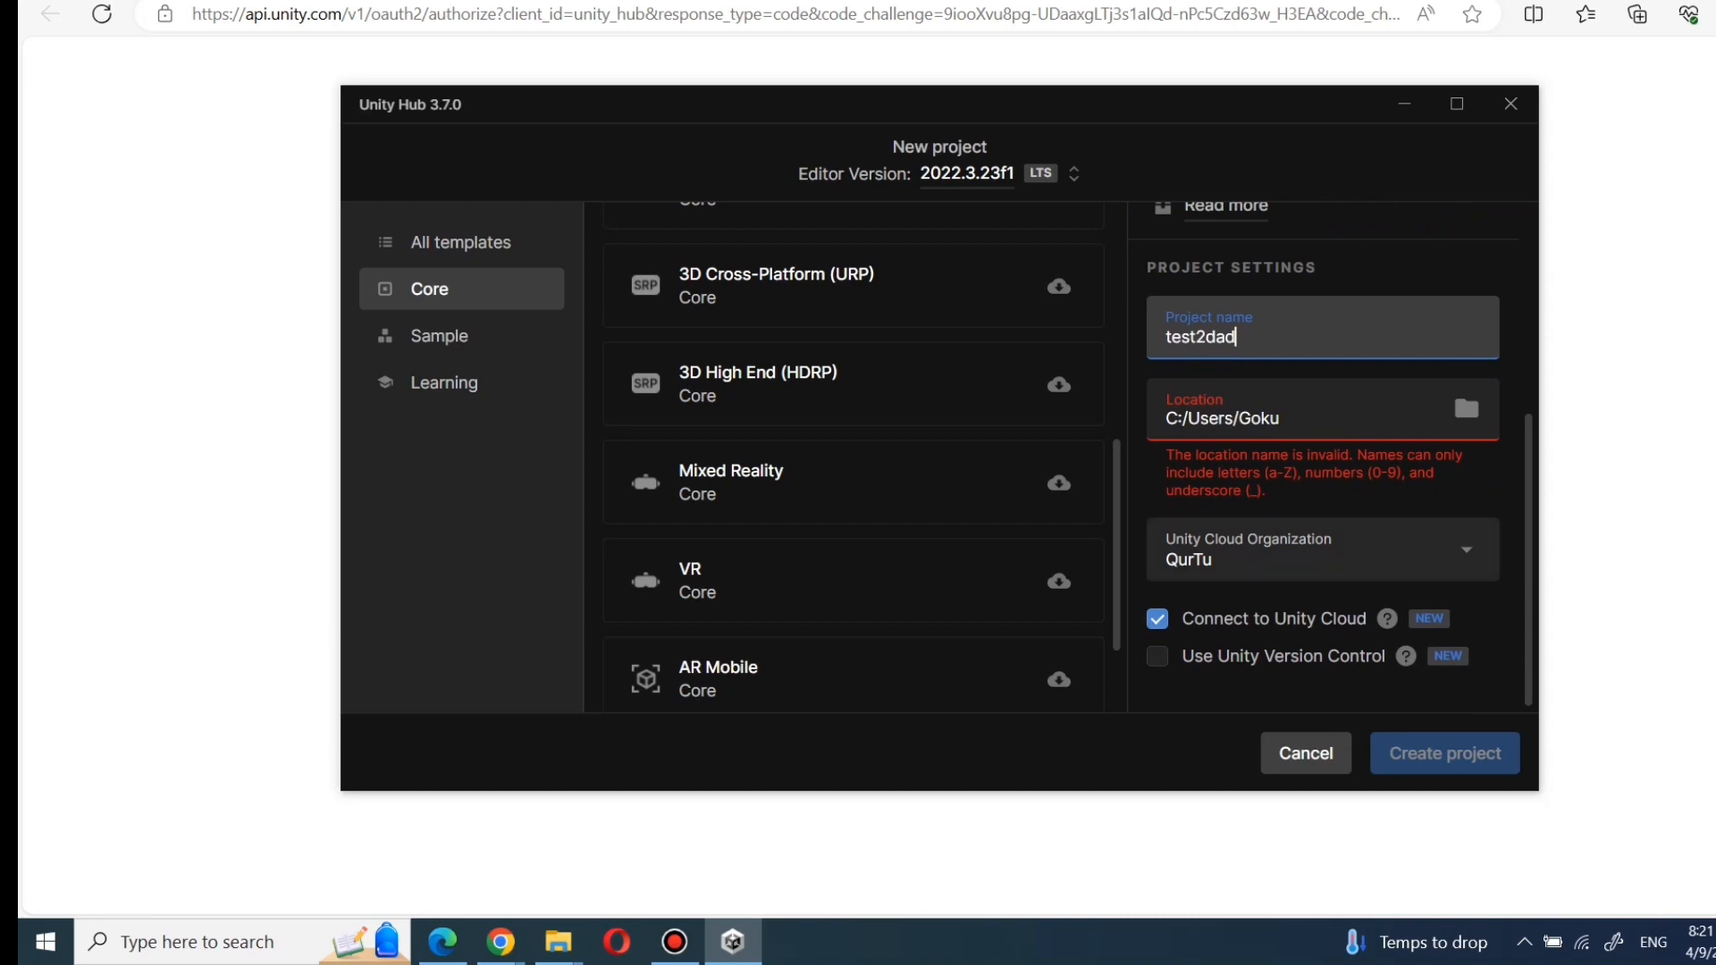
click(1340, 413)
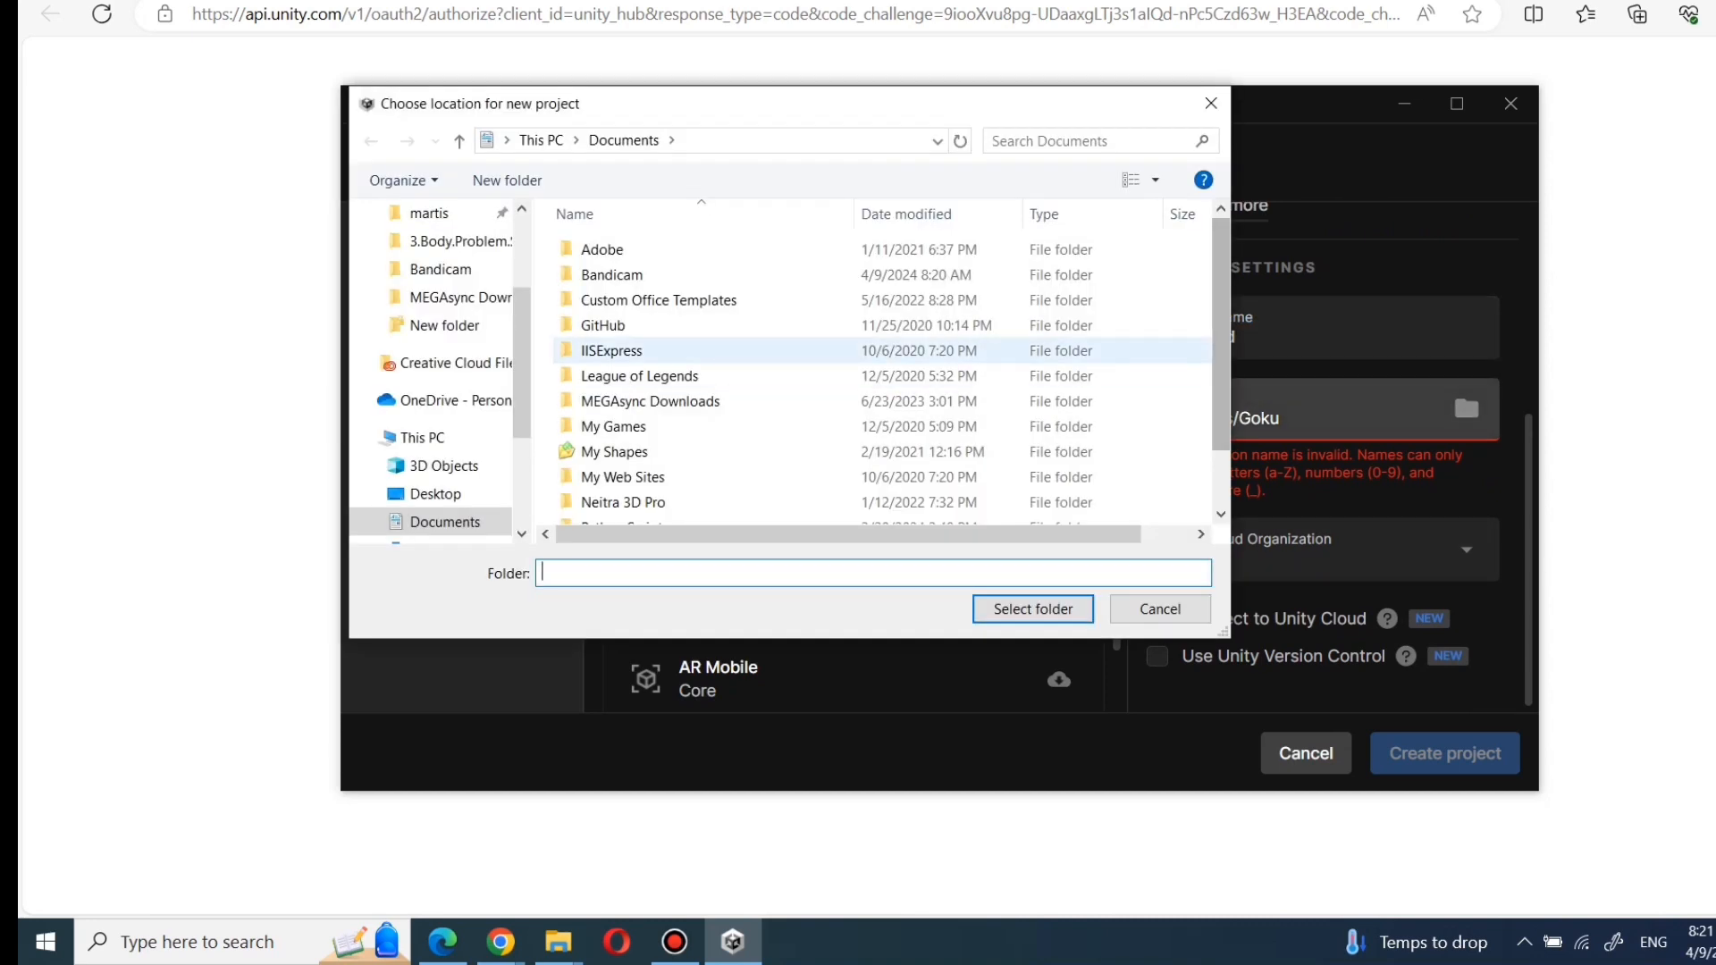
scroll(881, 375, down, 1)
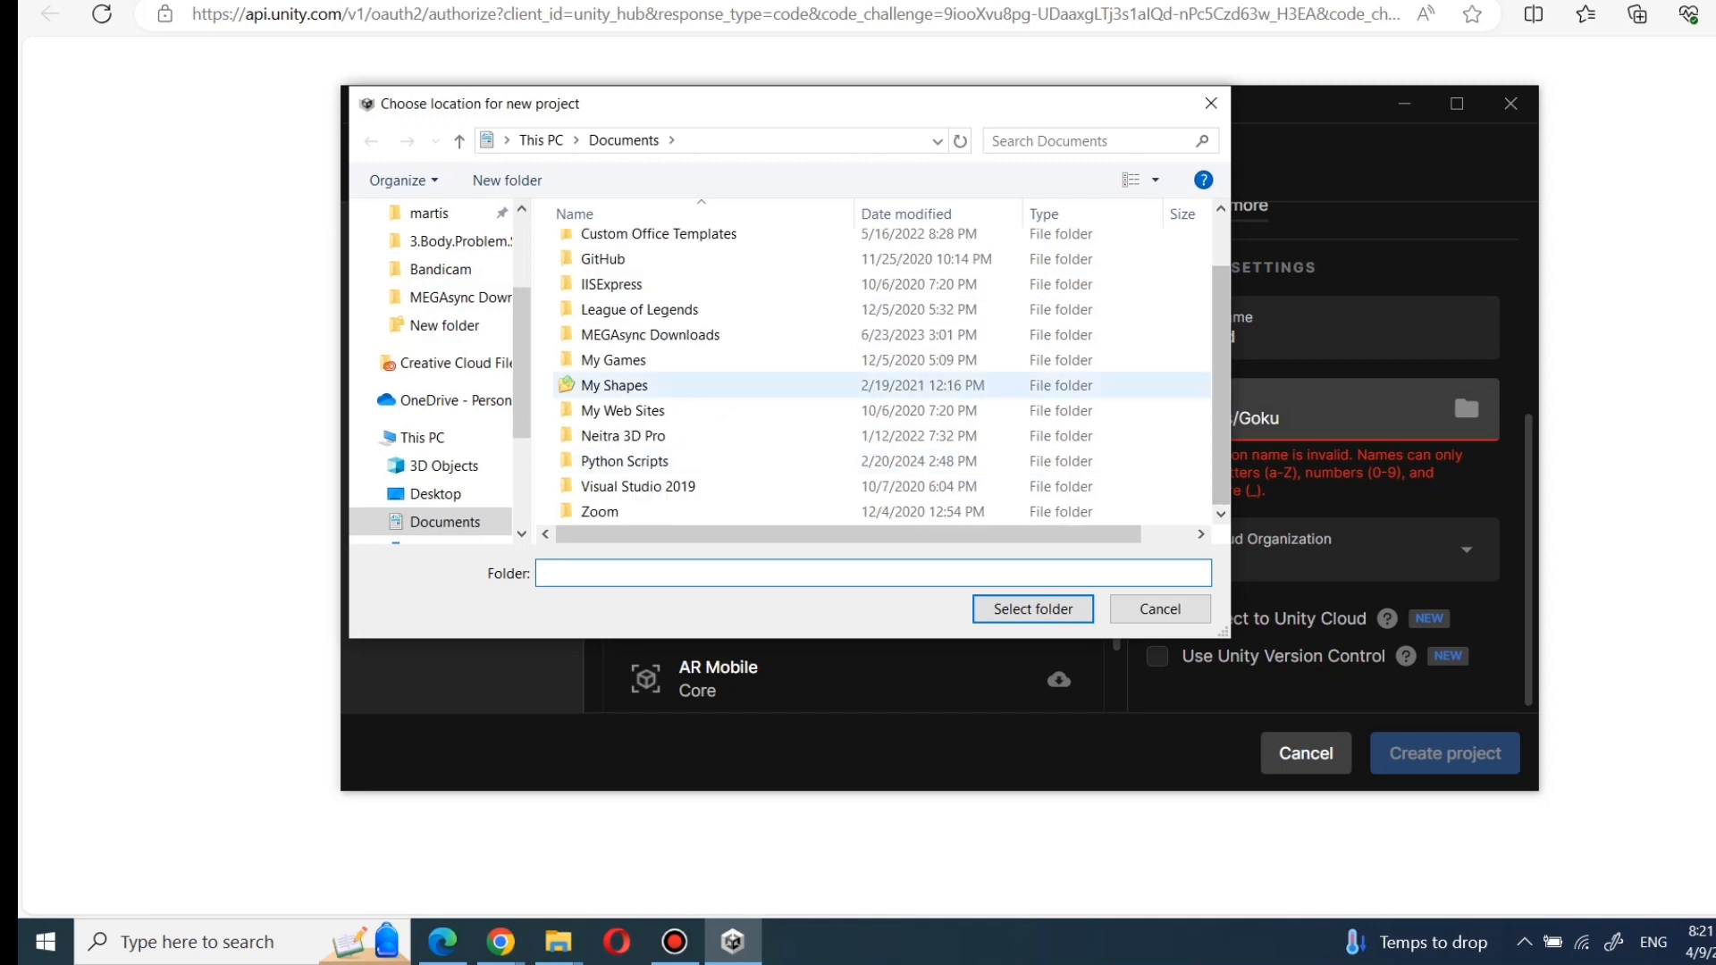
click(613, 360)
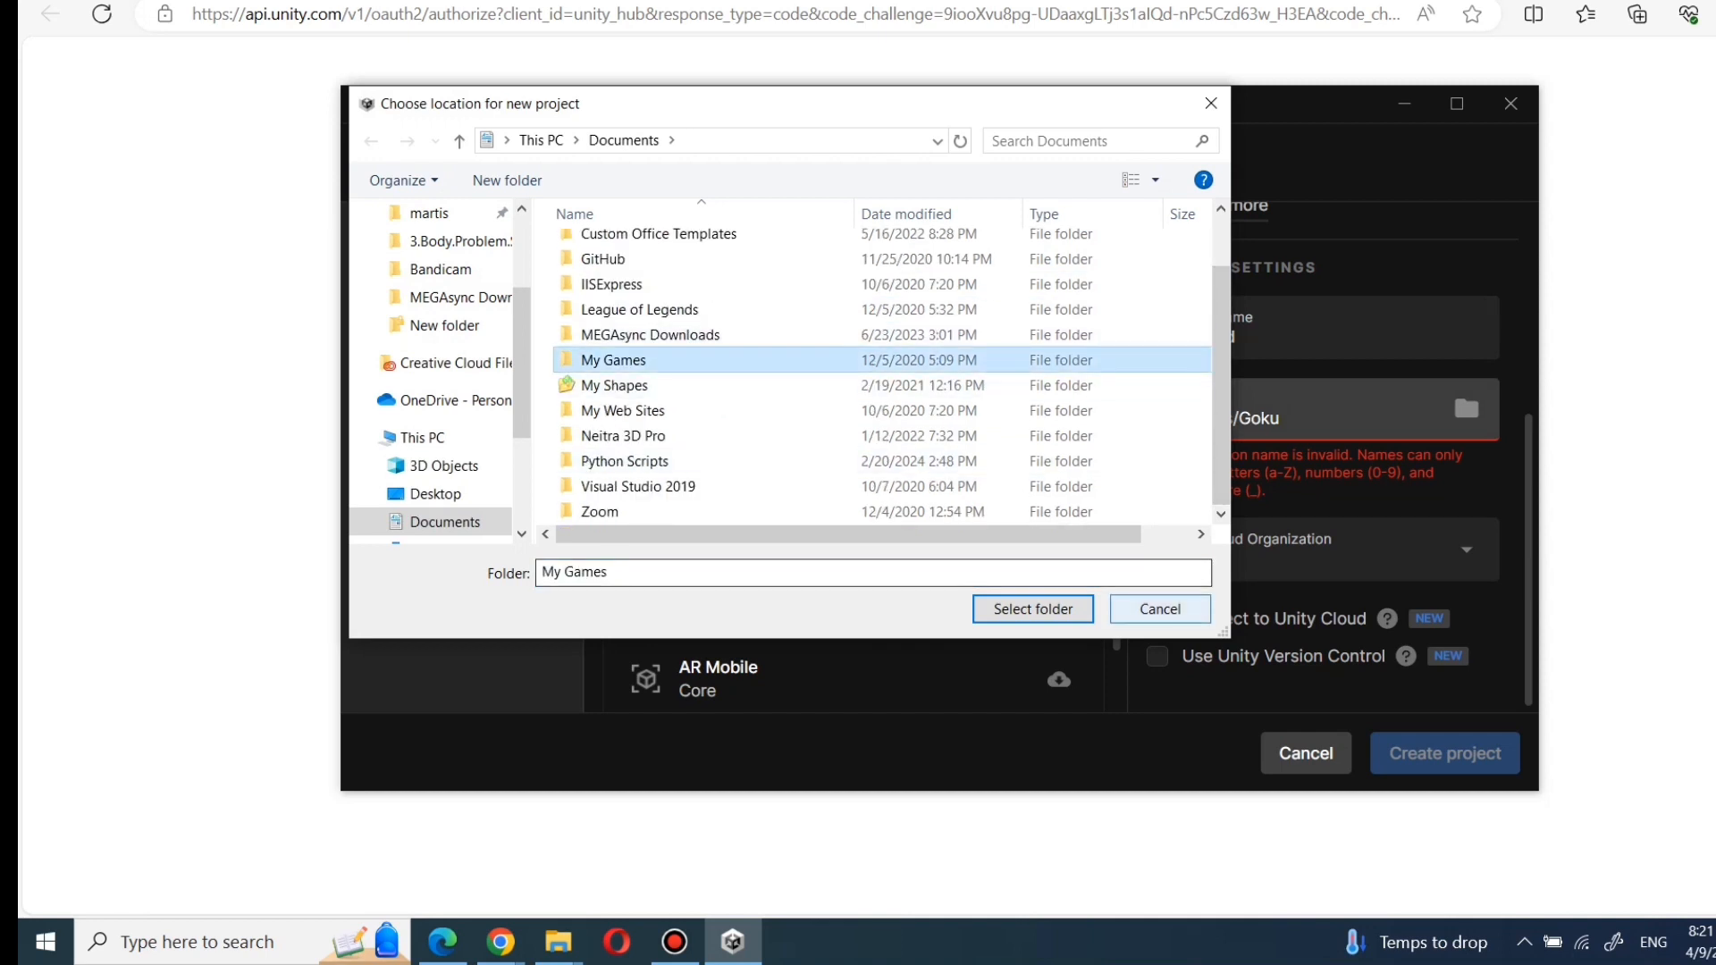
click(1033, 609)
mouse_move(1387, 618)
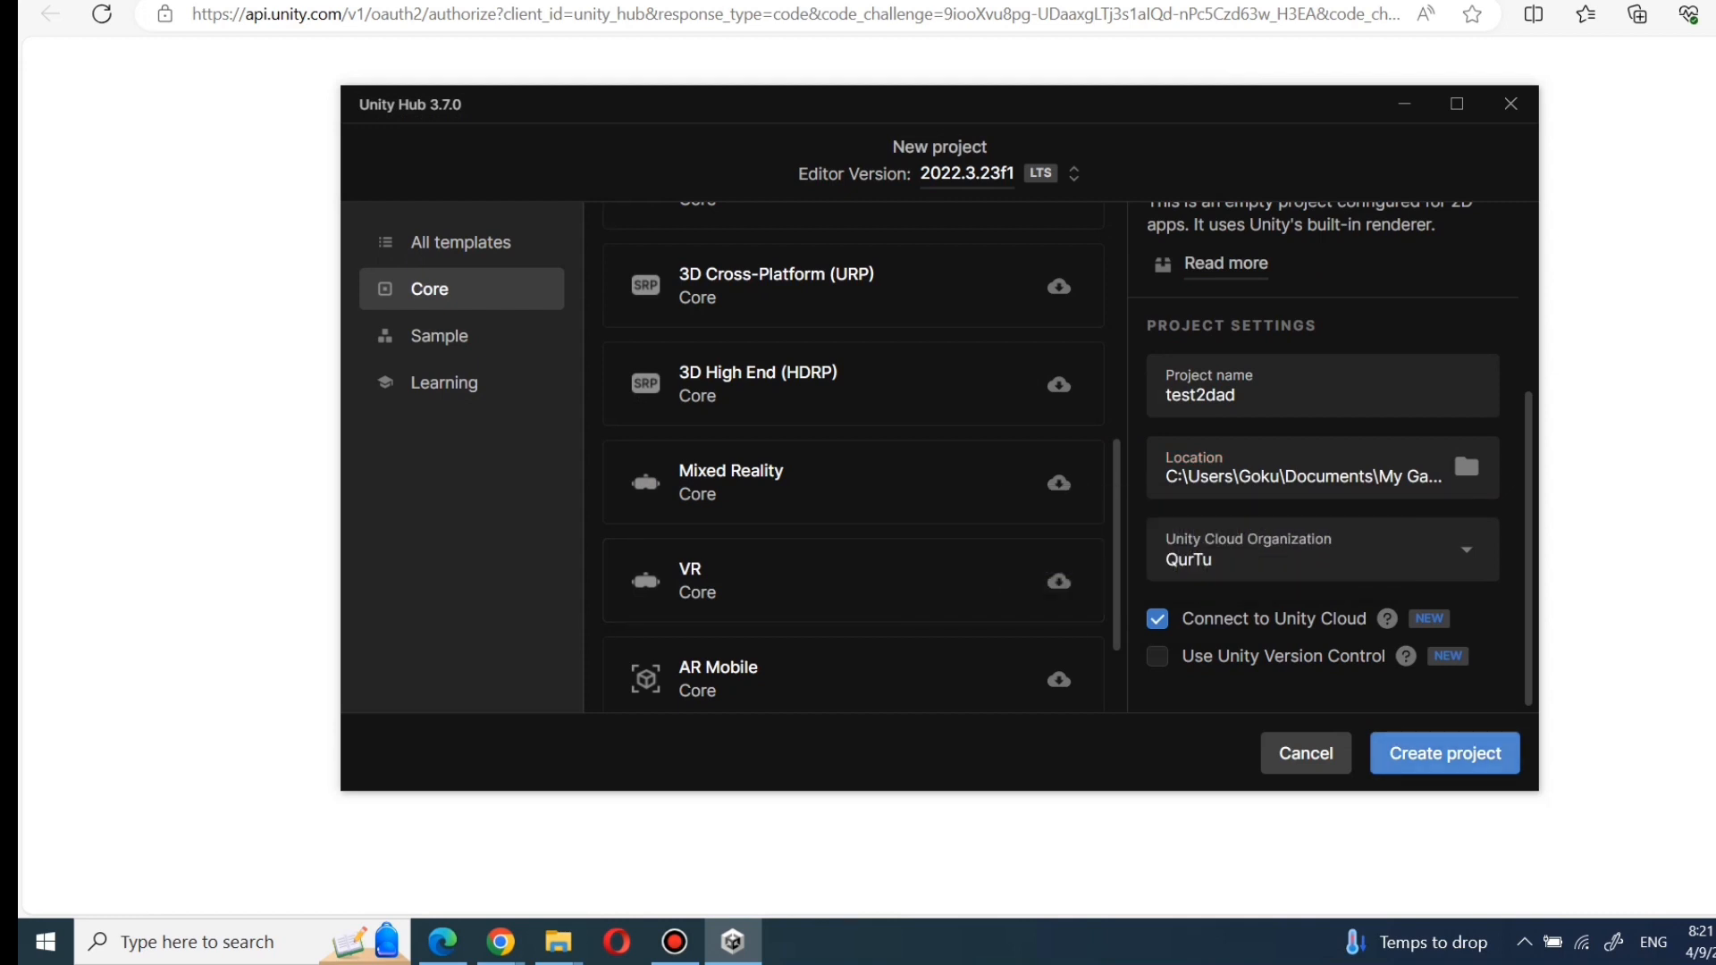
click(1444, 754)
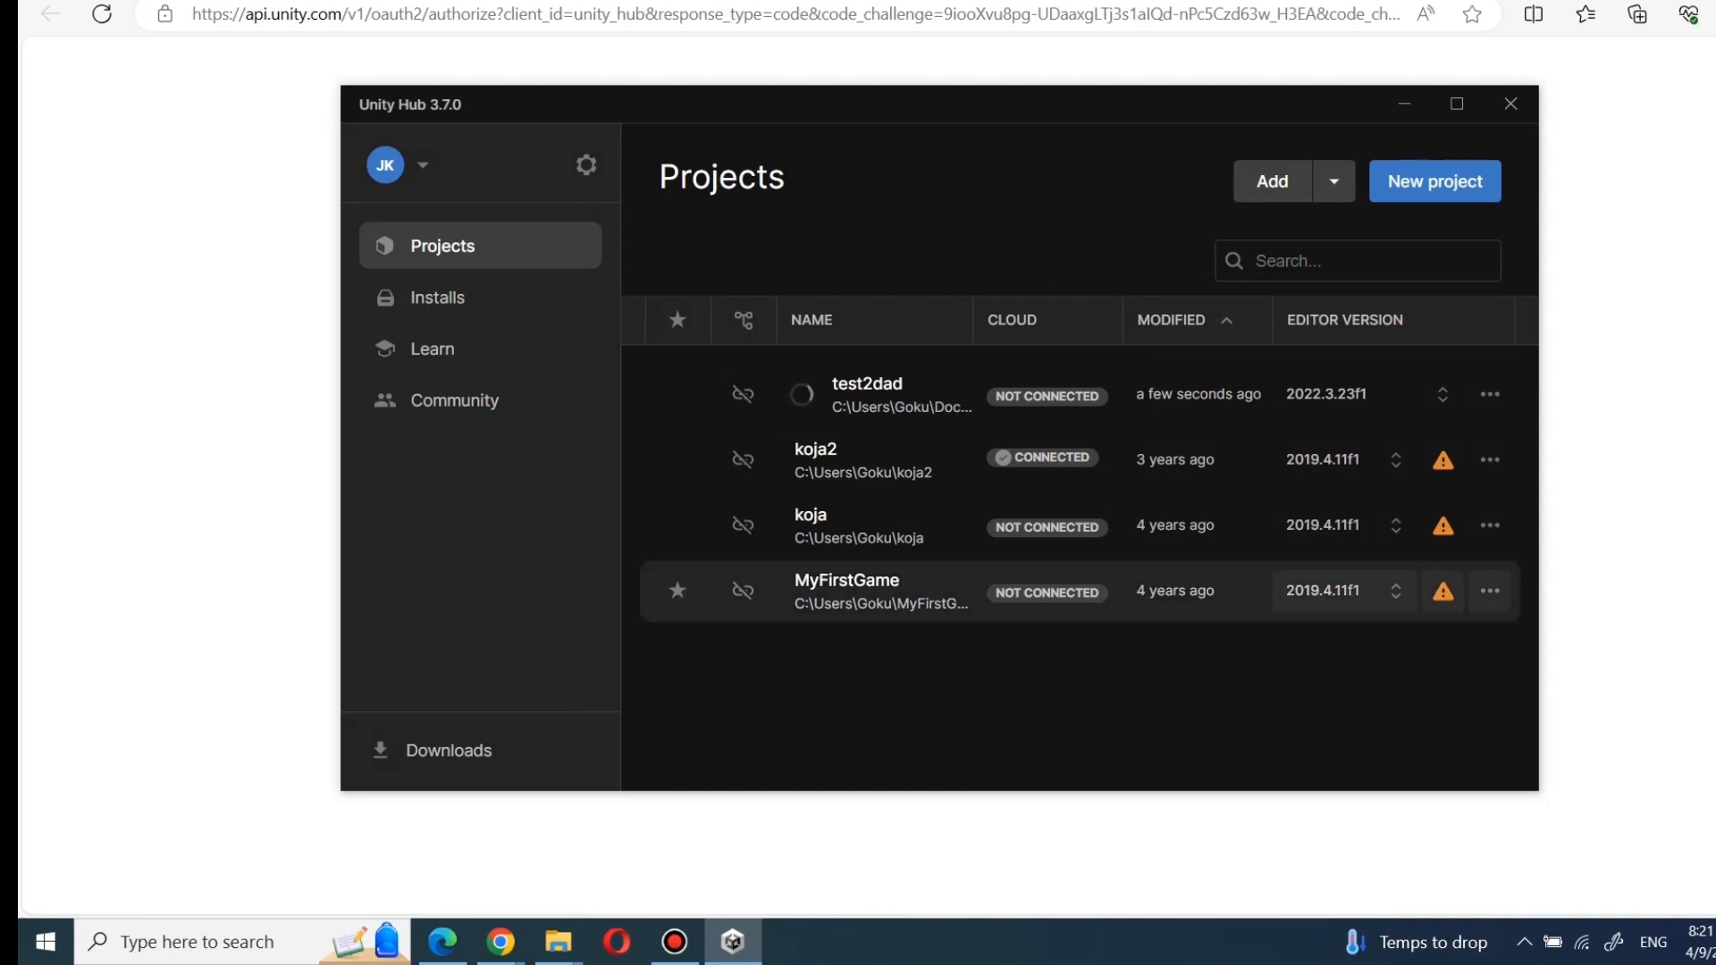
mouse_move(1042, 458)
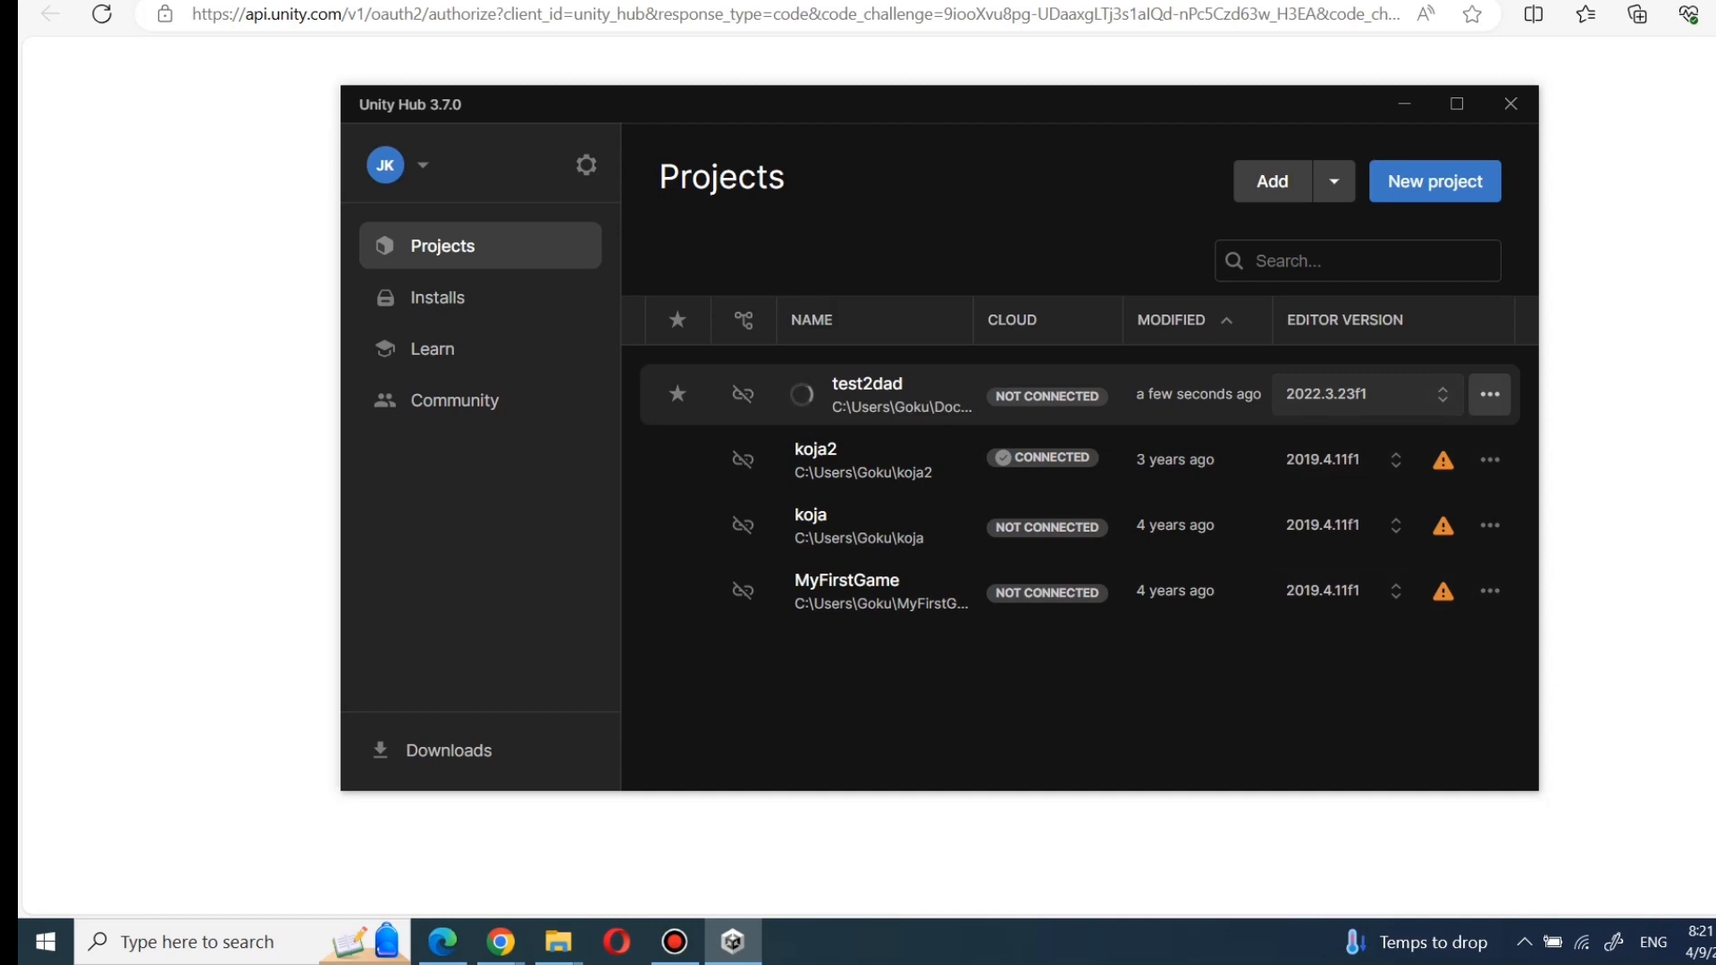
click(1490, 394)
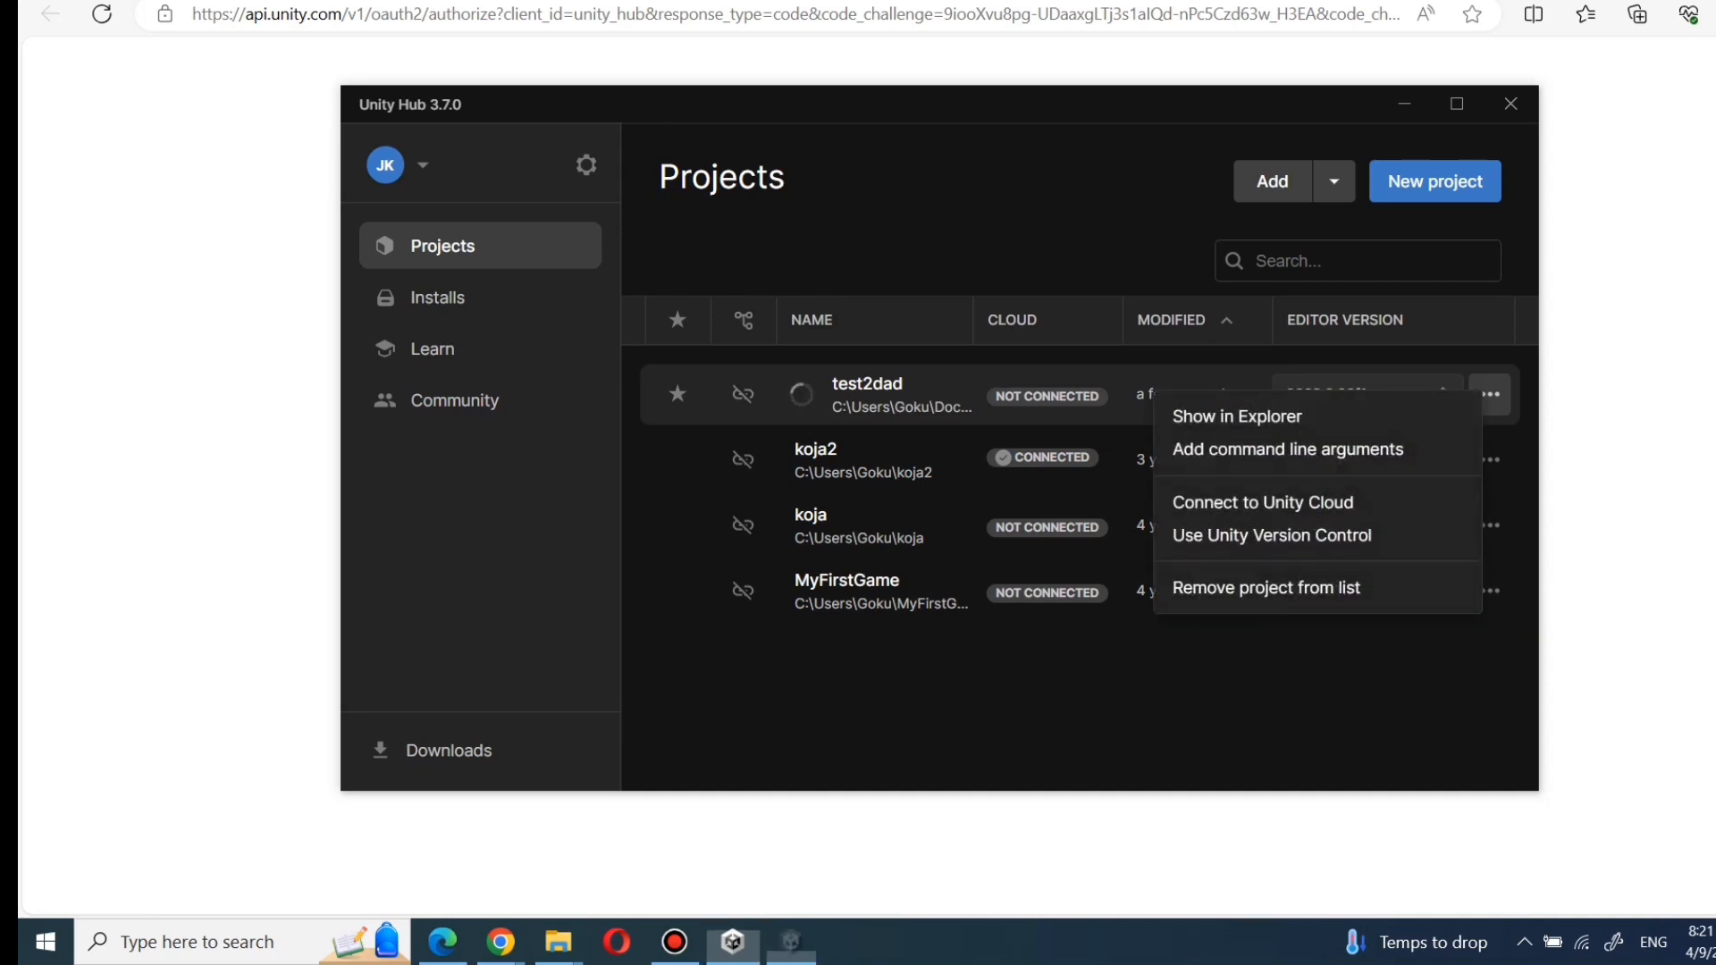
click(1251, 666)
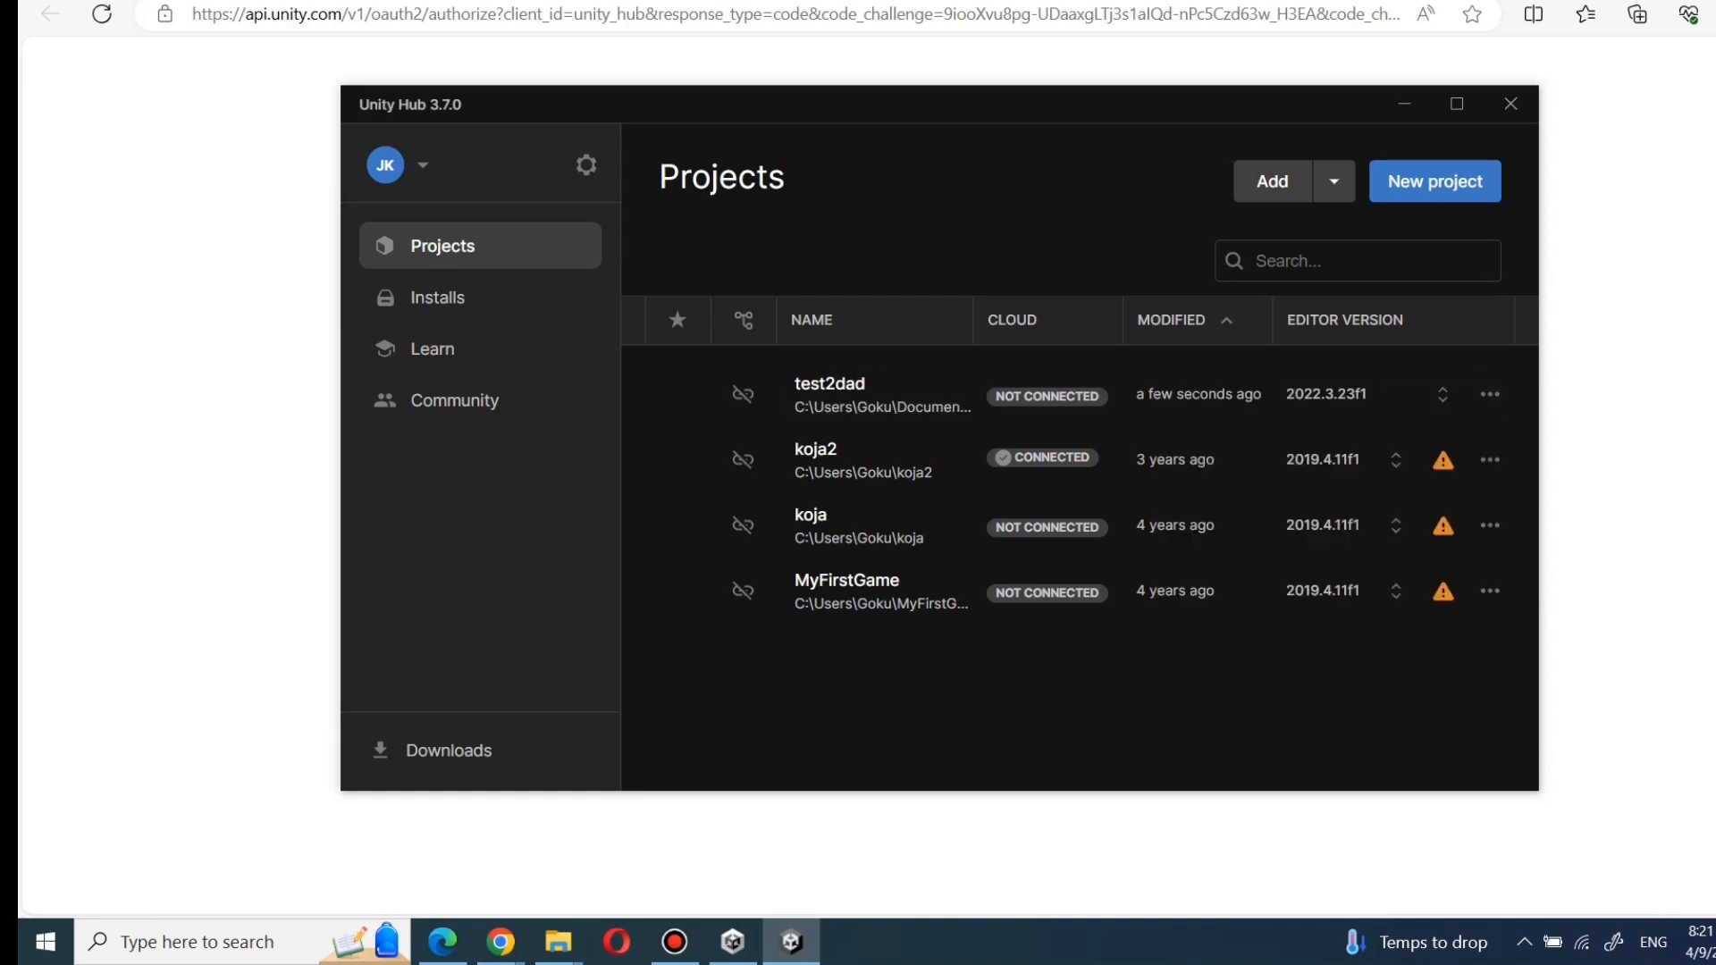